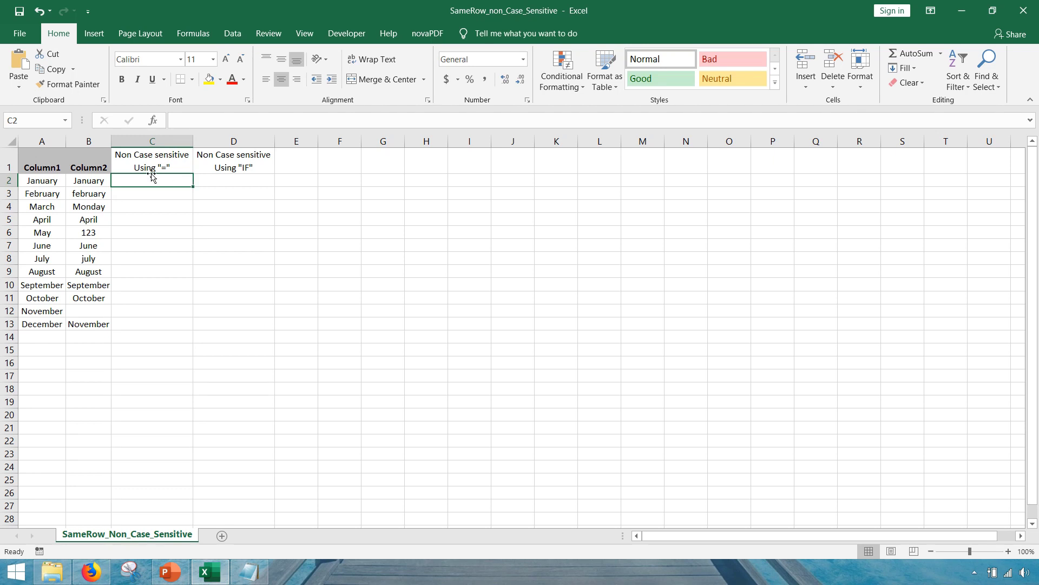
# - Enter =A2=B2 in C2 to compare the two columns without case sensitivity, and fill the formula down to C13
pyautogui.click(162, 166)
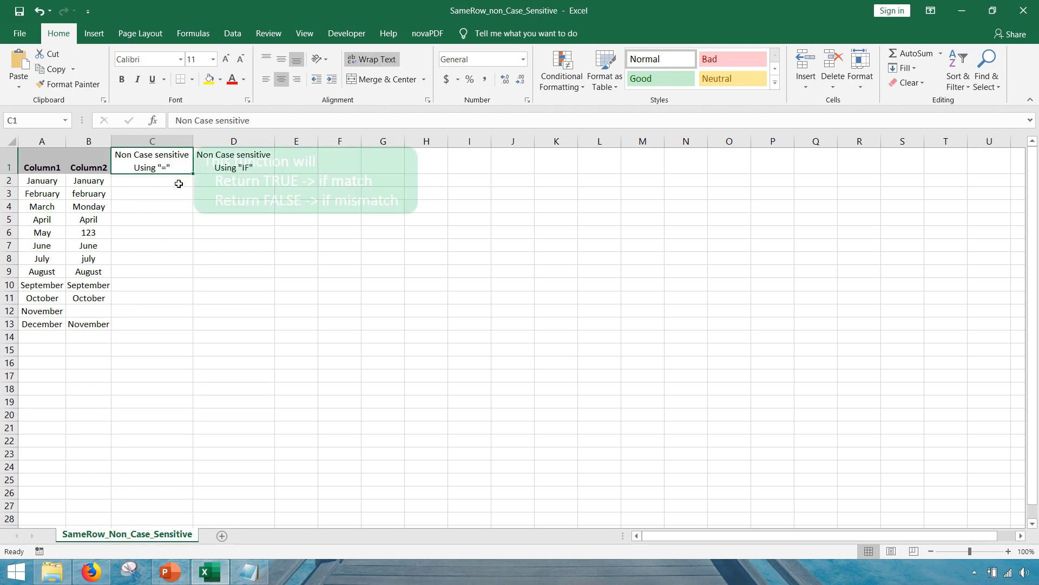
pyautogui.click(179, 183)
pyautogui.write('=')
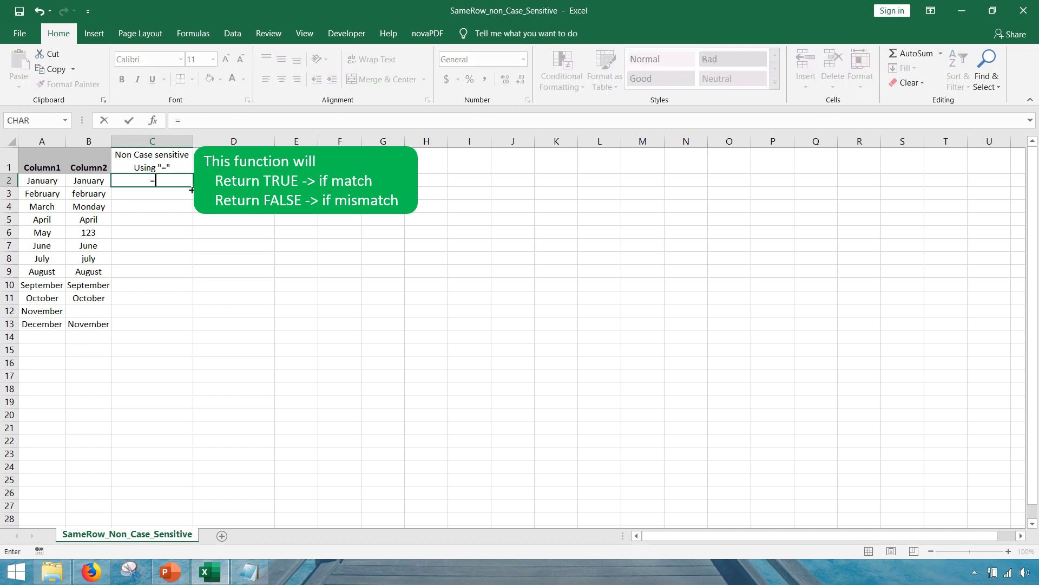
pyautogui.click(59, 184)
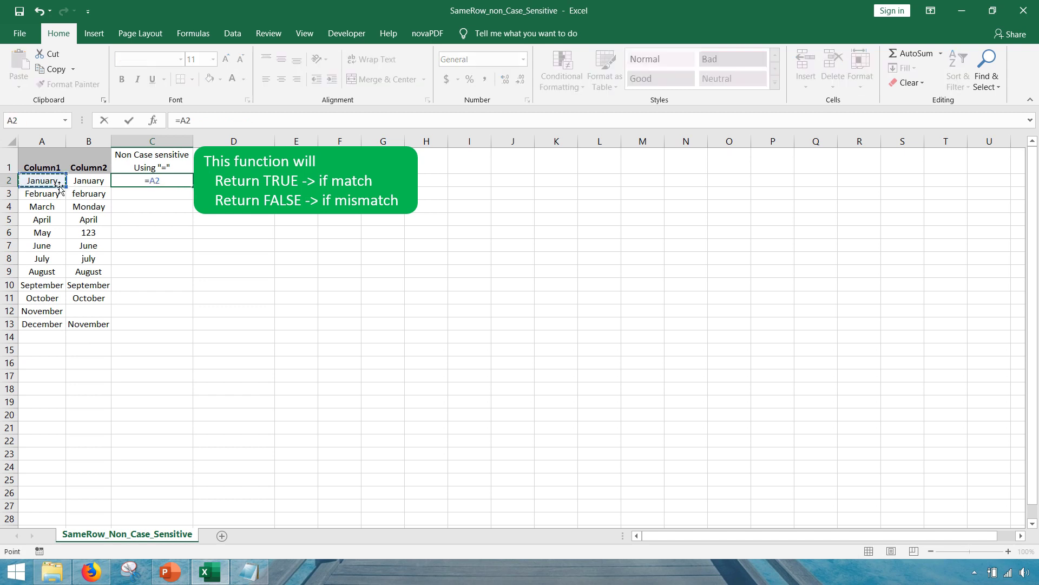
pyautogui.write('=')
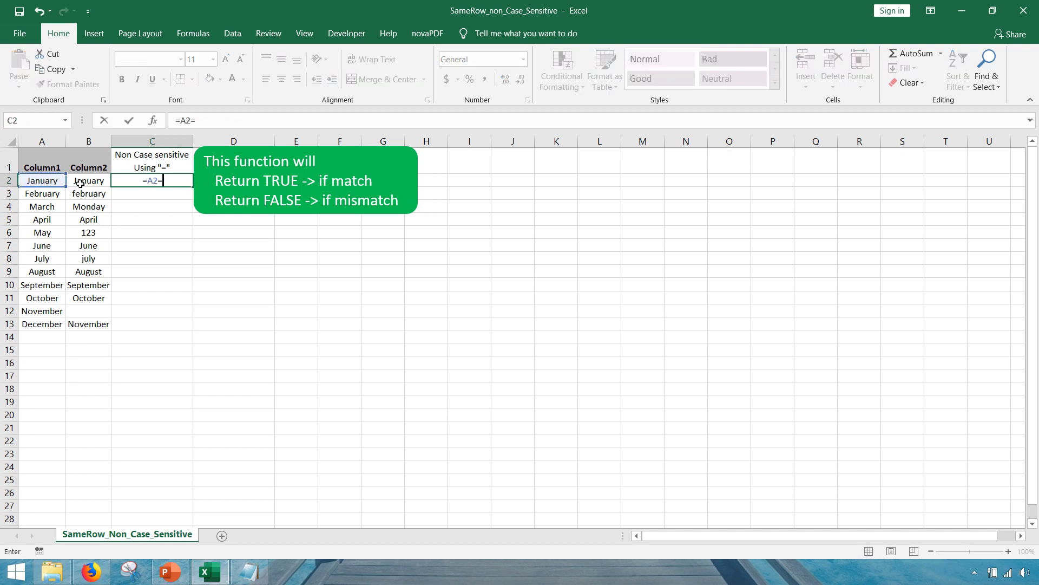
pyautogui.click(80, 183)
pyautogui.press('Return')
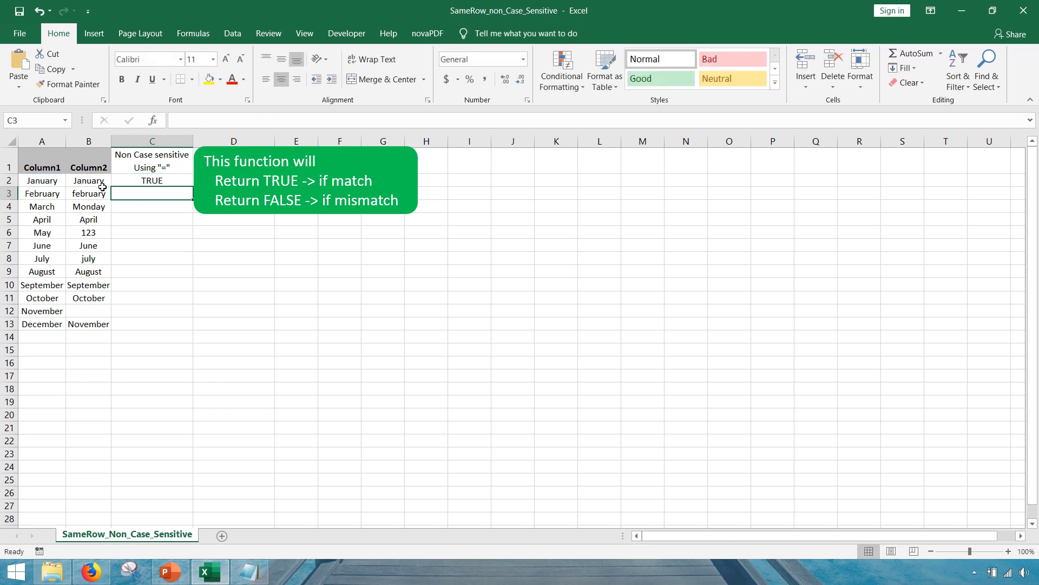
pyautogui.click(169, 180)
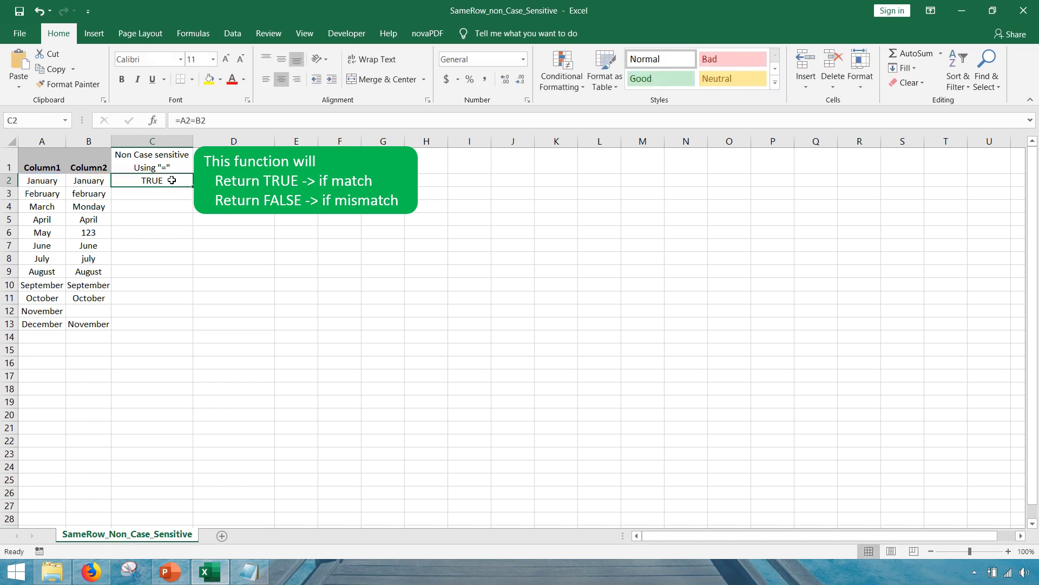
pyautogui.moveTo(193, 187); pyautogui.dragTo(181, 331)
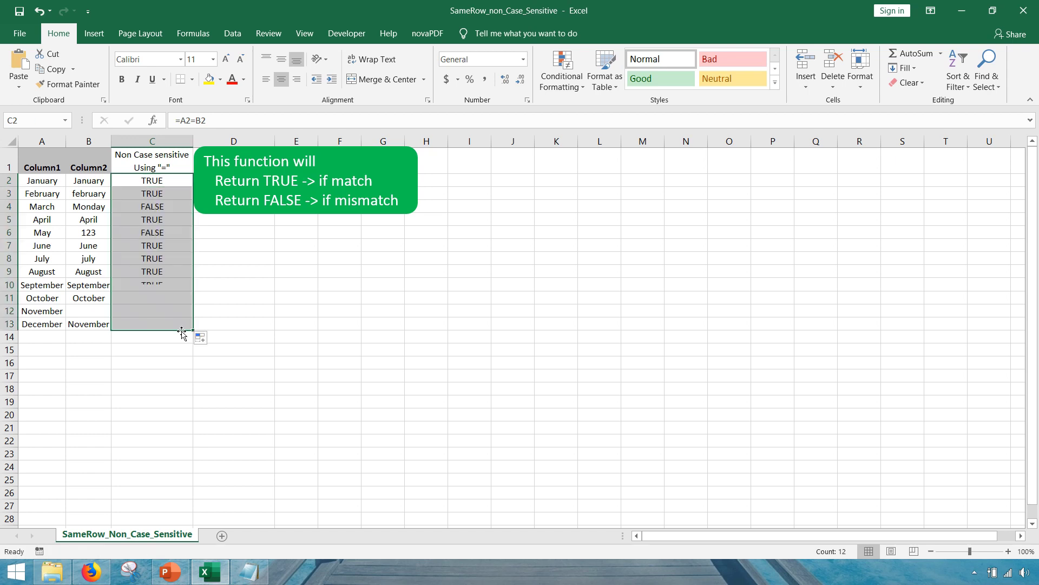
# - Examine the mismatching rows by selecting A4:C4, A6:C6 and A12:C13 together
pyautogui.click(71, 208)
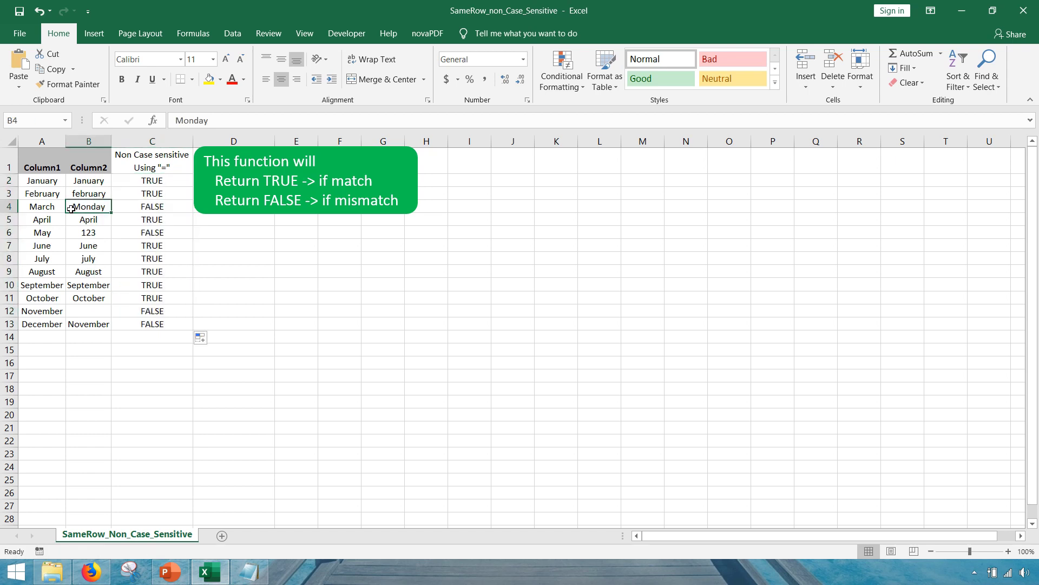
pyautogui.press('Left')
pyautogui.hotkey('shift', 'Right')
pyautogui.hotkey('shift', 'Right')
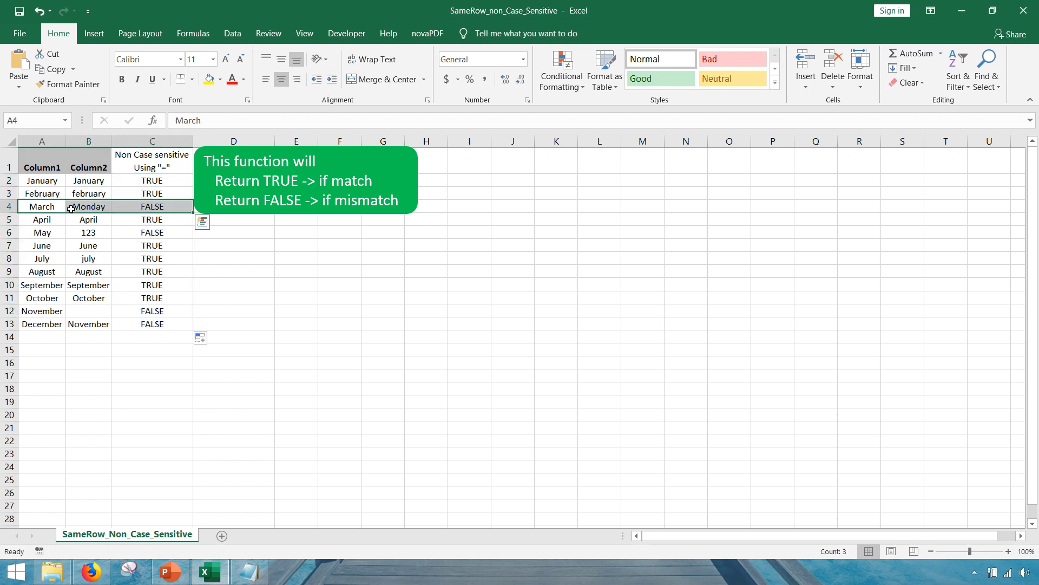
pyautogui.moveTo(46, 230); pyautogui.dragTo(129, 233)
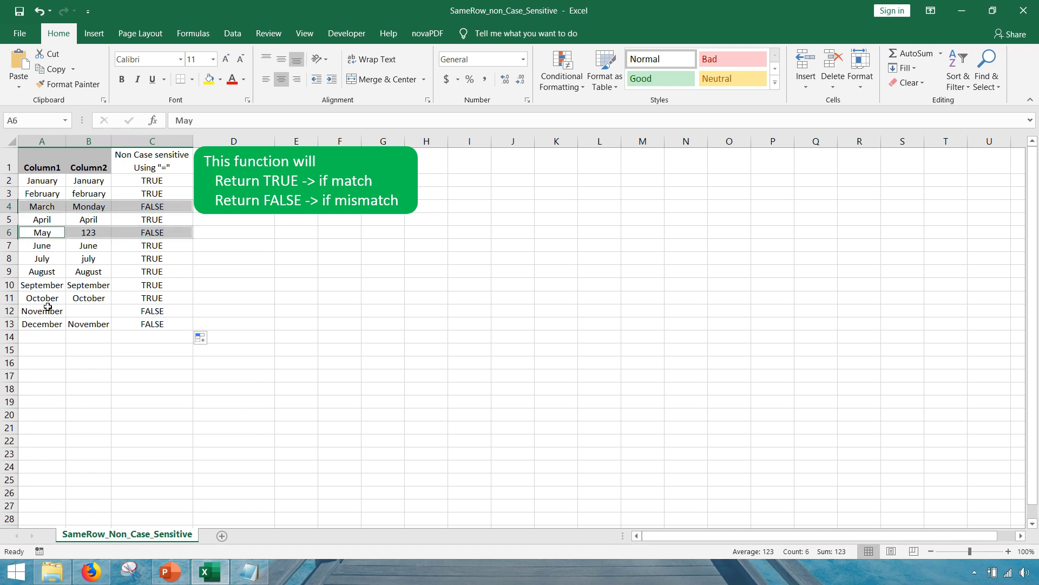
pyautogui.moveTo(47, 310); pyautogui.dragTo(148, 324)
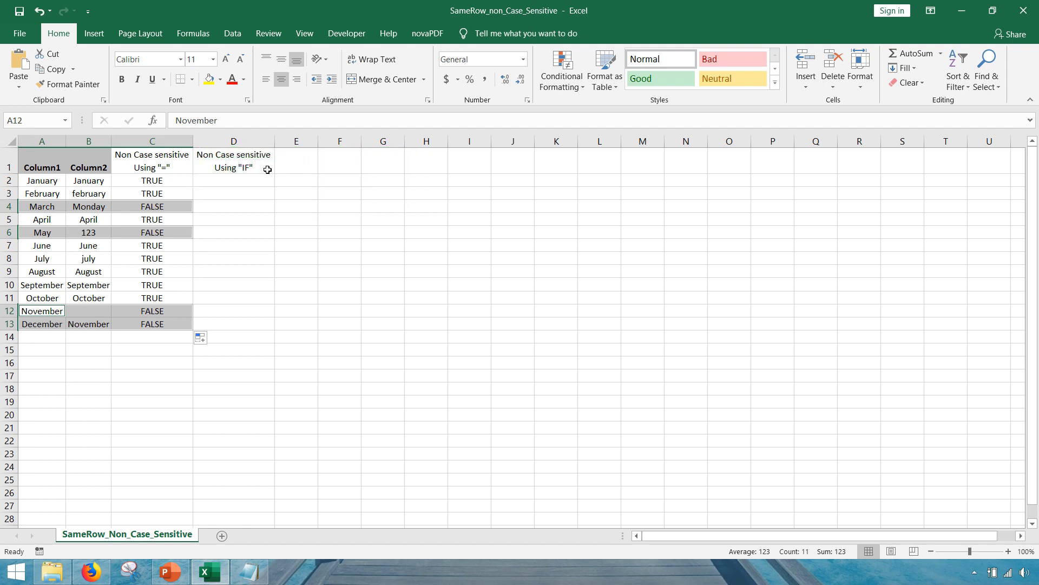
# - Start an IF formula in D2 with A2=B2 as its logical test
pyautogui.click(267, 169)
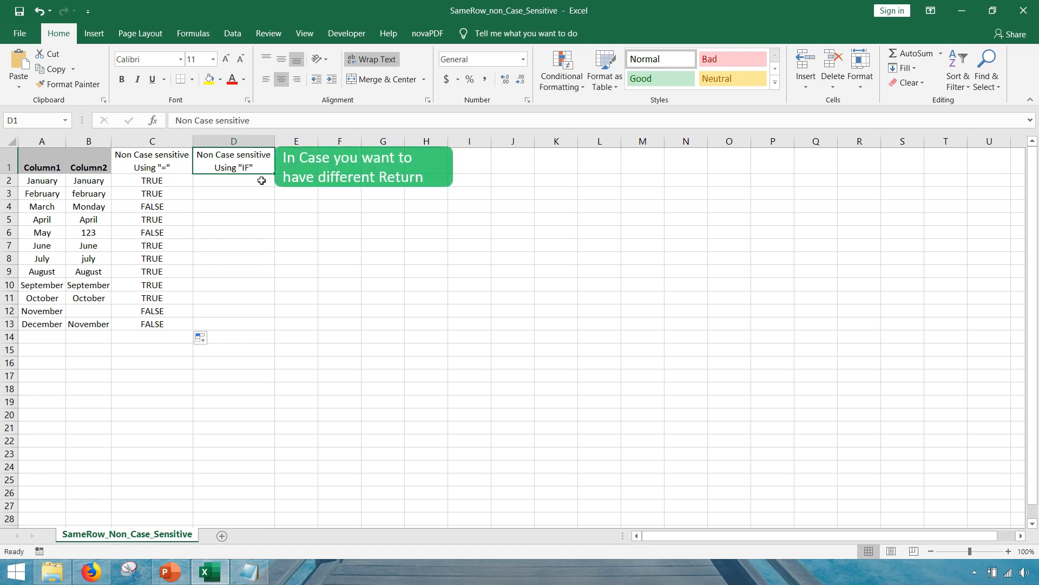
pyautogui.click(271, 183)
pyautogui.write('=if(')
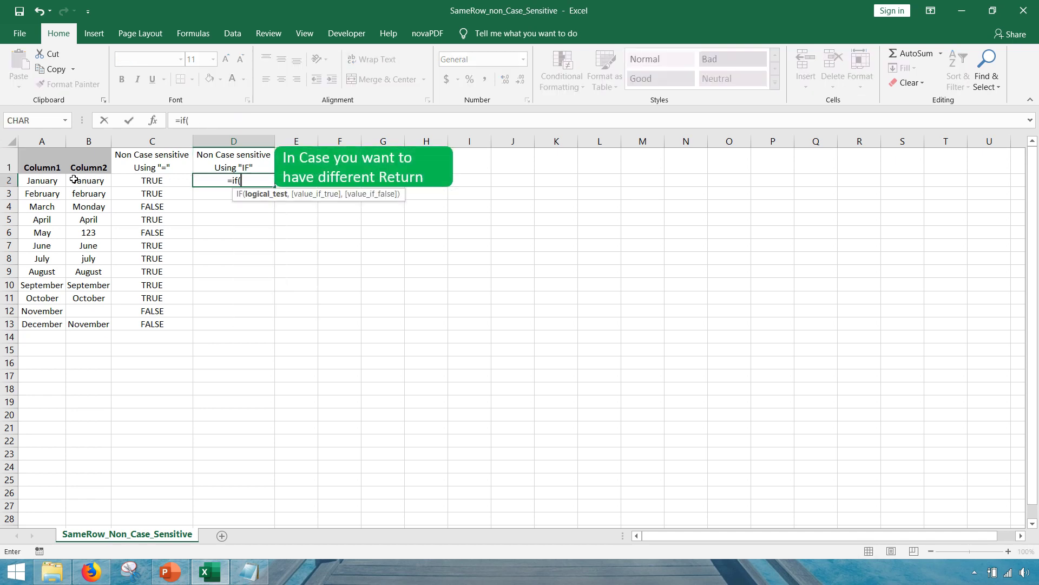
pyautogui.click(55, 185)
pyautogui.write('=')
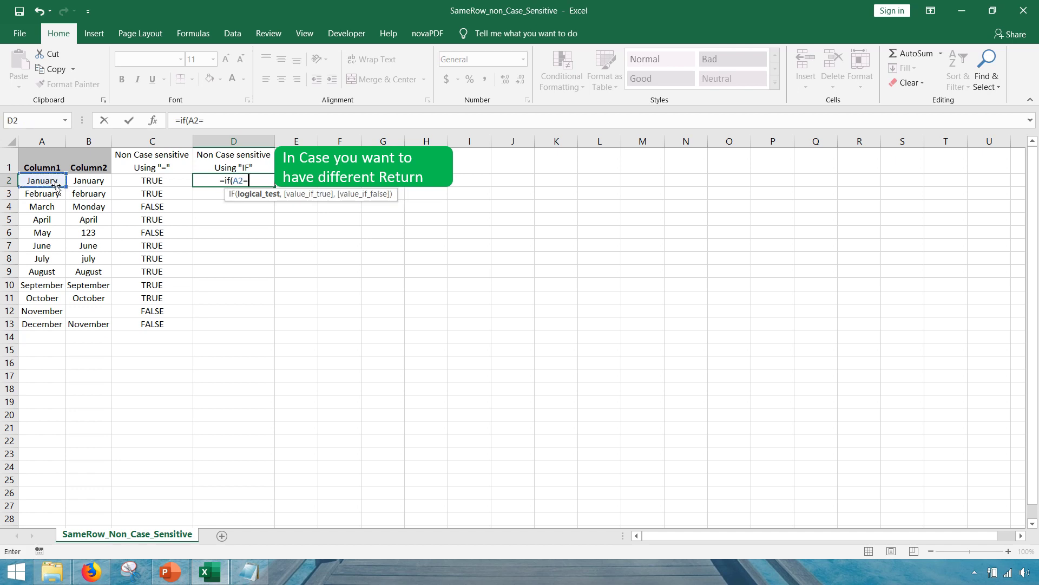
pyautogui.click(84, 184)
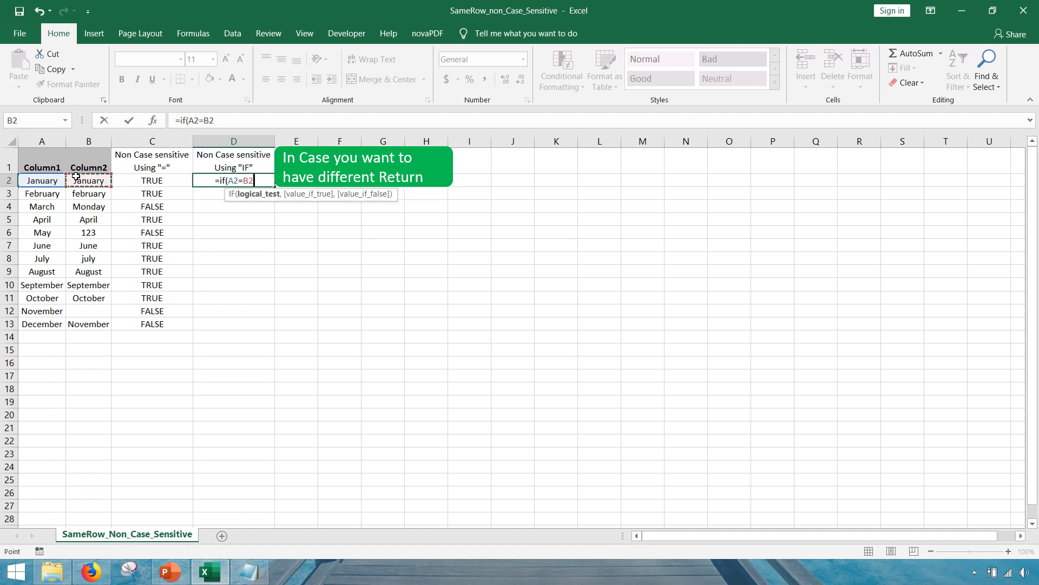
pyautogui.write(',')
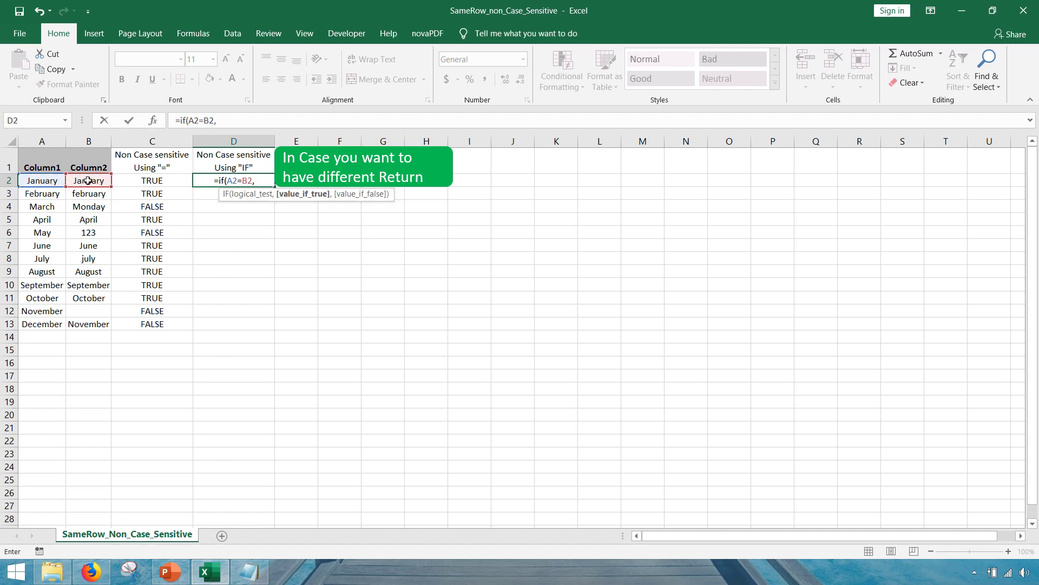
# - Complete the IF formula with "Match" for true and "Mismatch" for false, and fill it down to D13
pyautogui.write('"Match')
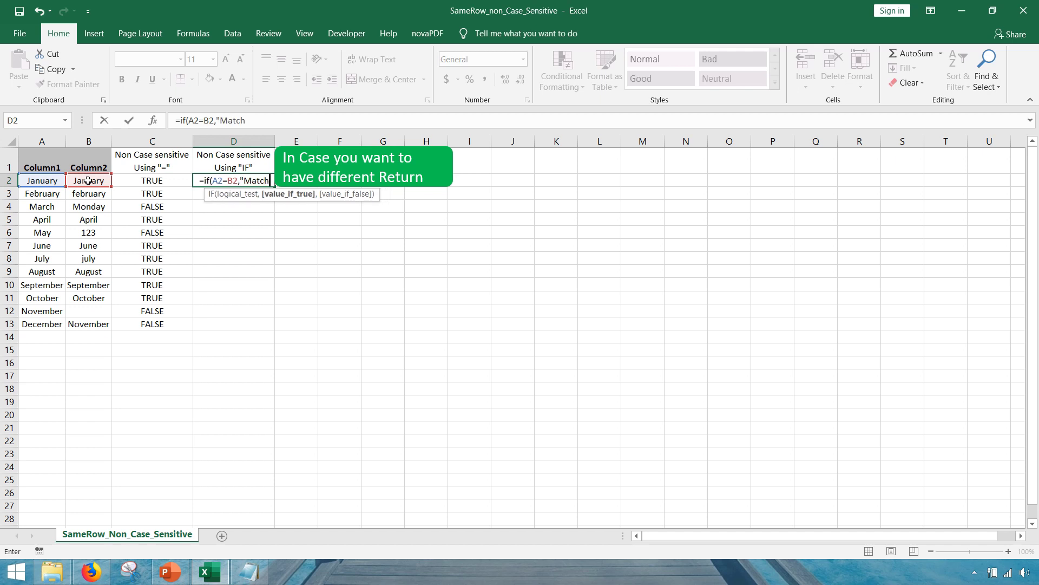
pyautogui.write('","')
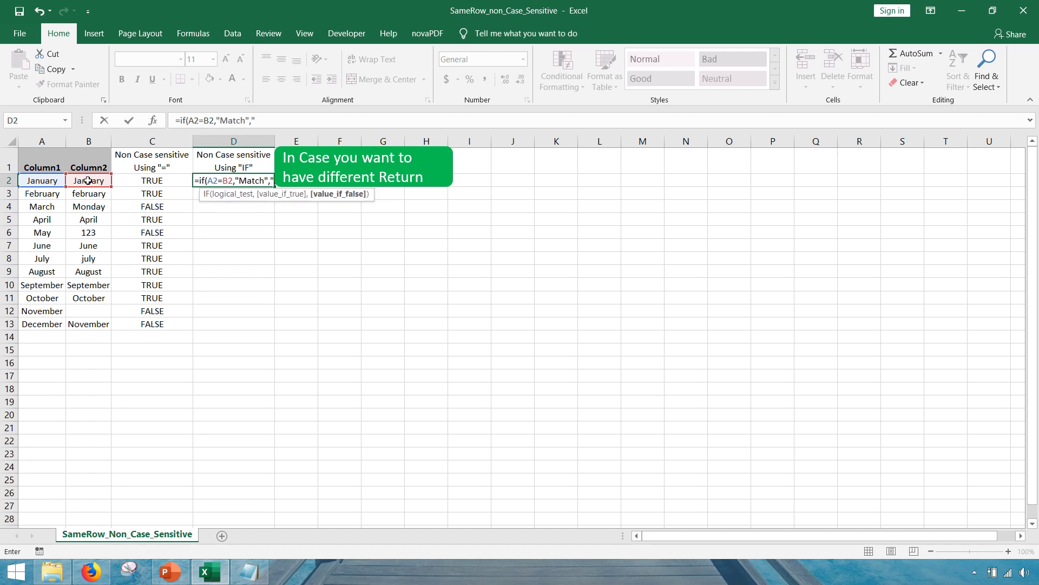
pyautogui.write('Misma')
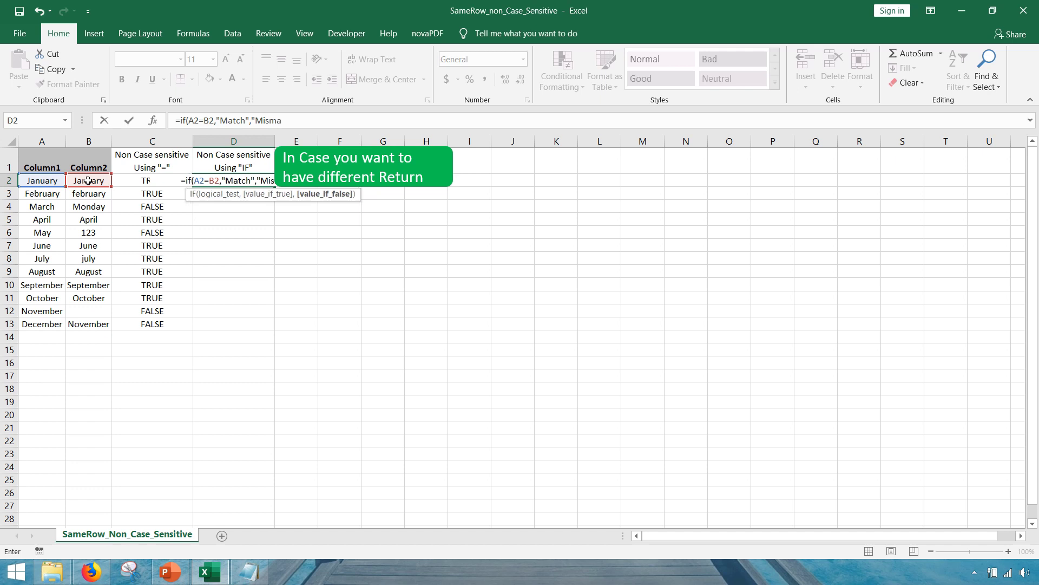
pyautogui.write('tch"')
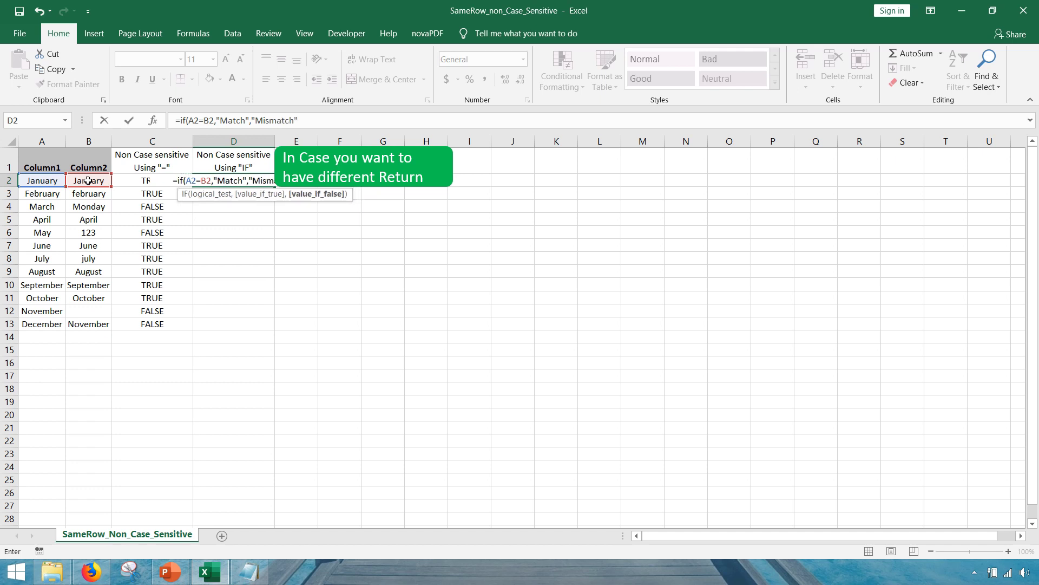
pyautogui.write(')')
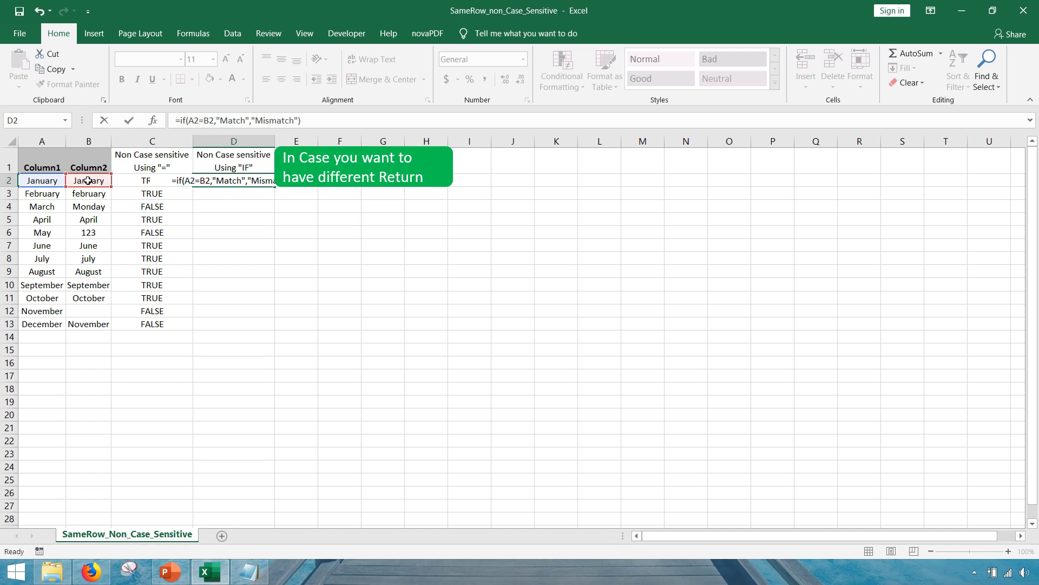
pyautogui.press('Return')
pyautogui.click(245, 179)
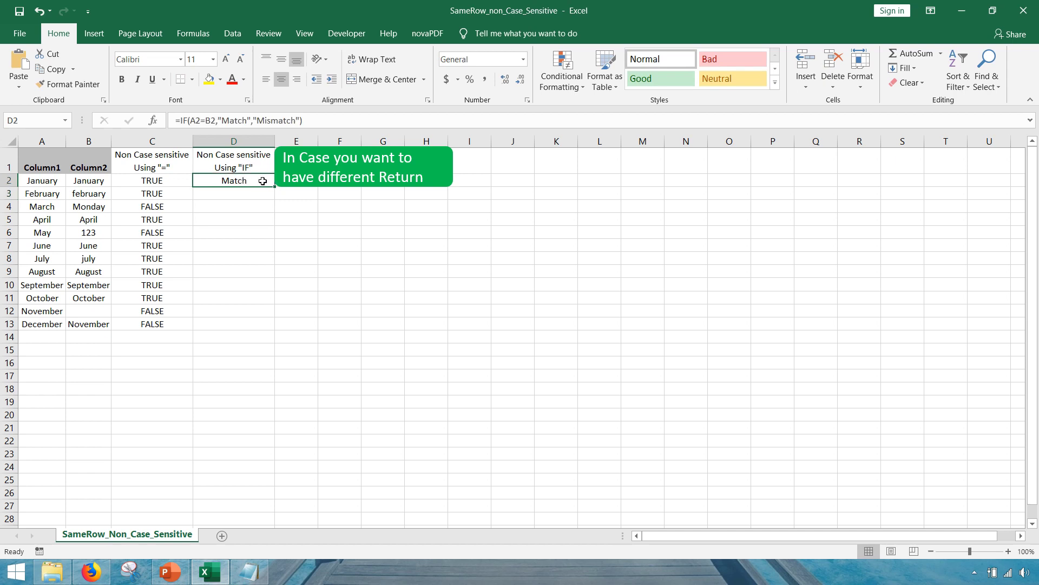
pyautogui.moveTo(274, 187); pyautogui.dragTo(268, 333)
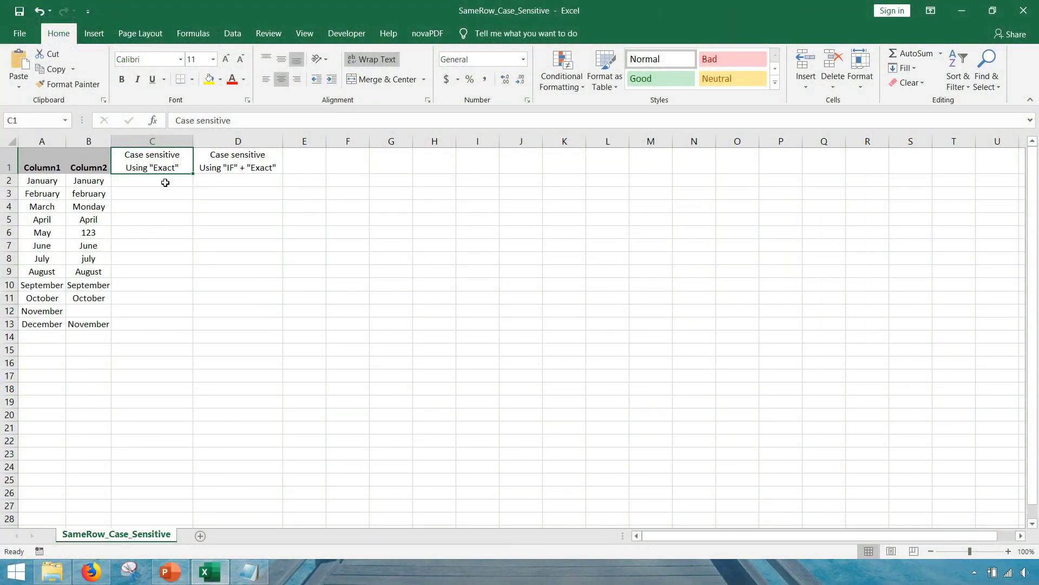
# - Enter =EXACT(A2,B2) in C2 of the SameRow_Case_Sensitive sheet for a case-sensitive comparison
pyautogui.click(165, 182)
pyautogui.write('=exact(')
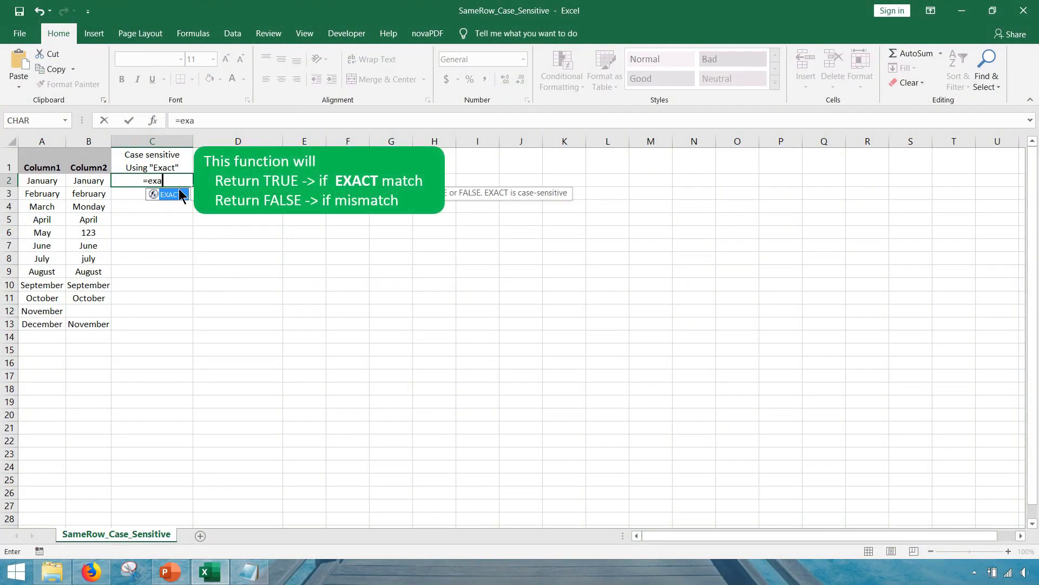
pyautogui.click(65, 182)
pyautogui.write(',')
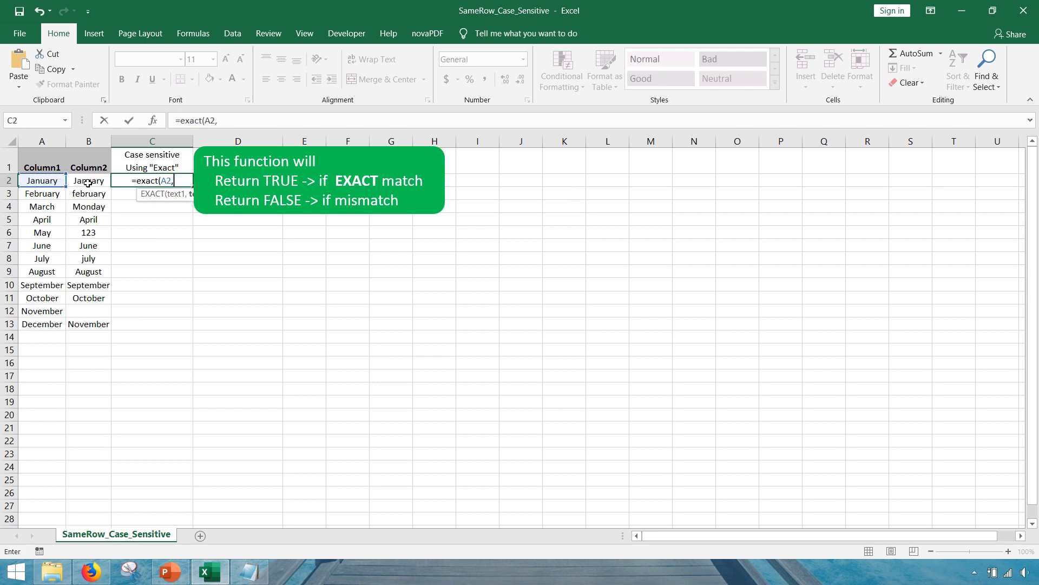
pyautogui.click(89, 184)
pyautogui.write(')')
pyautogui.press('Return')
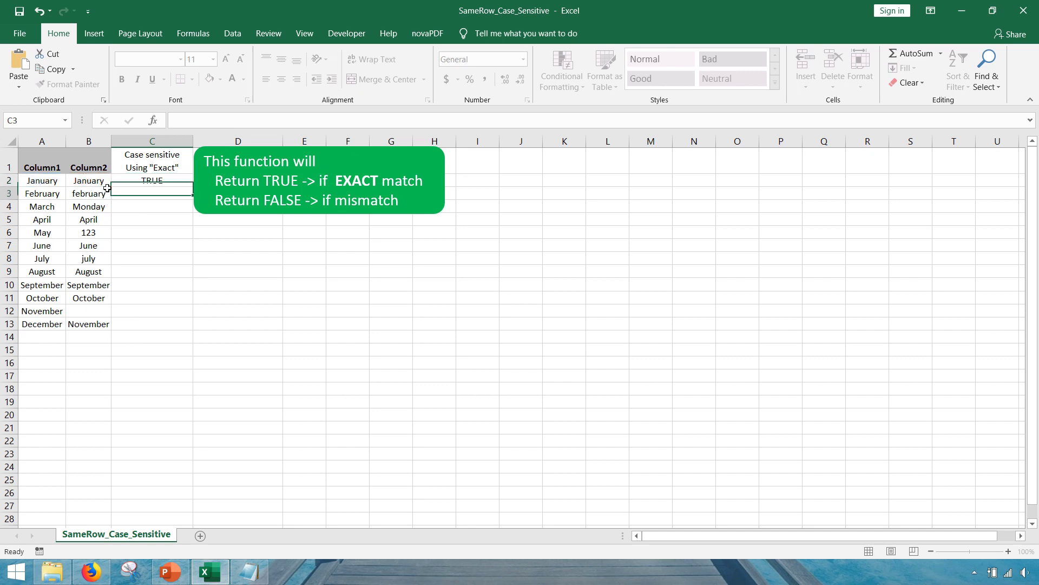
# - Fill the EXACT formula from C2 down to C13 and select A3:C3 and A8:C8 to examine the case differences
pyautogui.click(174, 179)
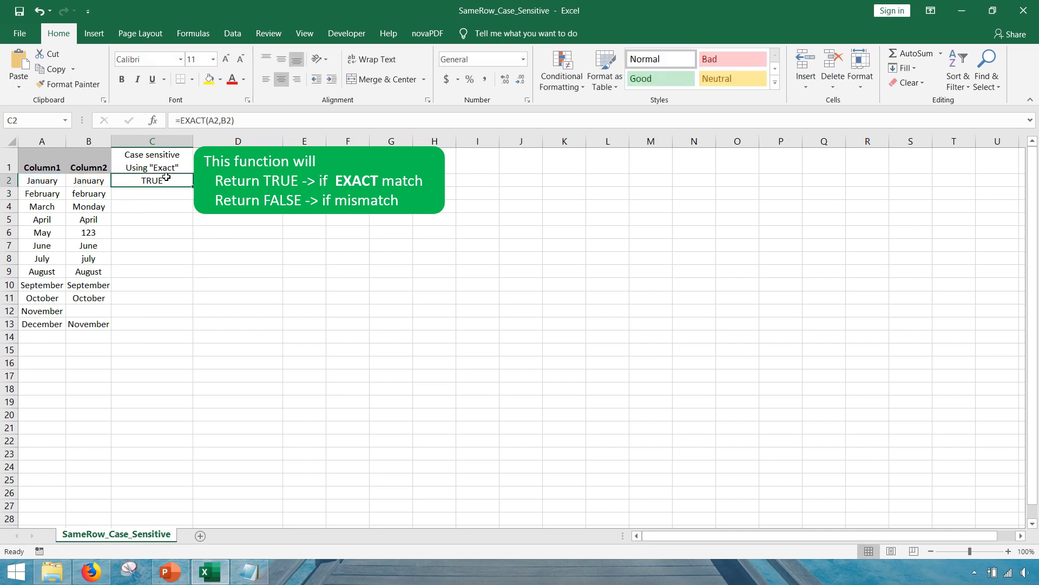
pyautogui.moveTo(192, 187); pyautogui.dragTo(191, 330)
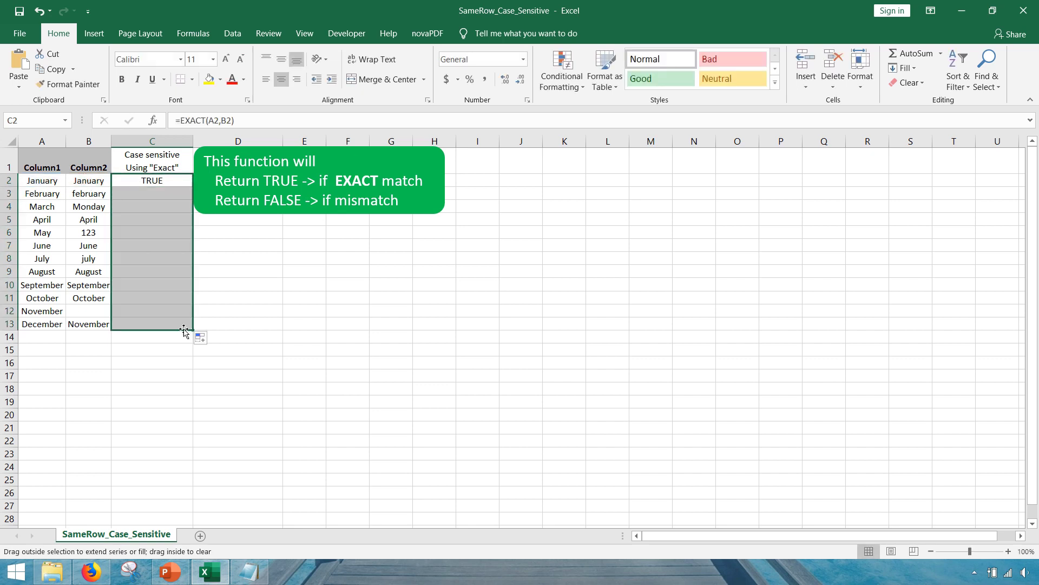
pyautogui.moveTo(48, 194); pyautogui.dragTo(140, 195)
pyautogui.keyDown('ctrl'); pyautogui.moveTo(49, 258); pyautogui.dragTo(135, 259); pyautogui.keyUp('ctrl')
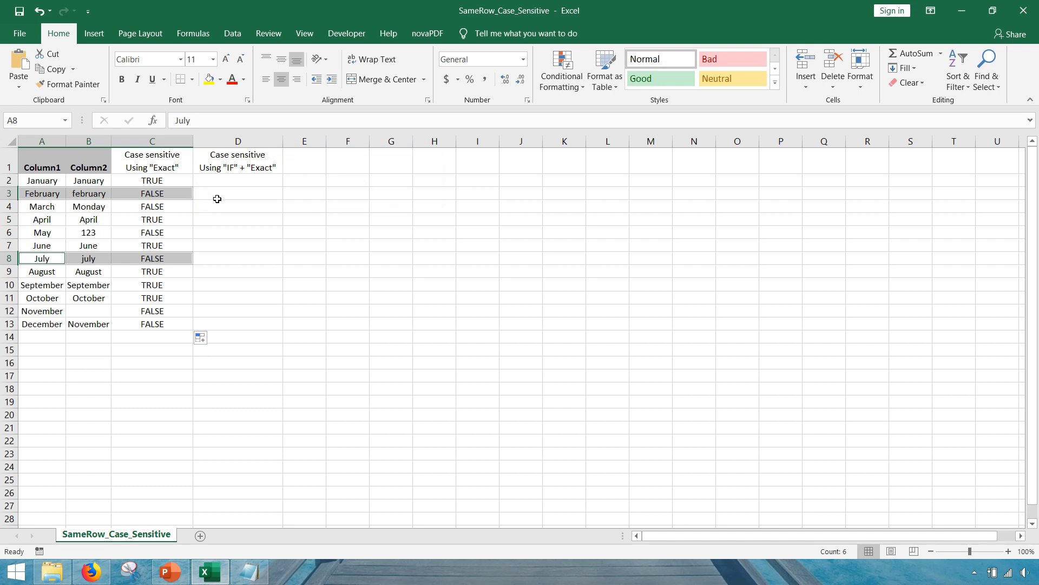
# - Start an IF formula in D2 with EXACT(A2,B2) as its logical test
pyautogui.click(243, 184)
pyautogui.write('=')
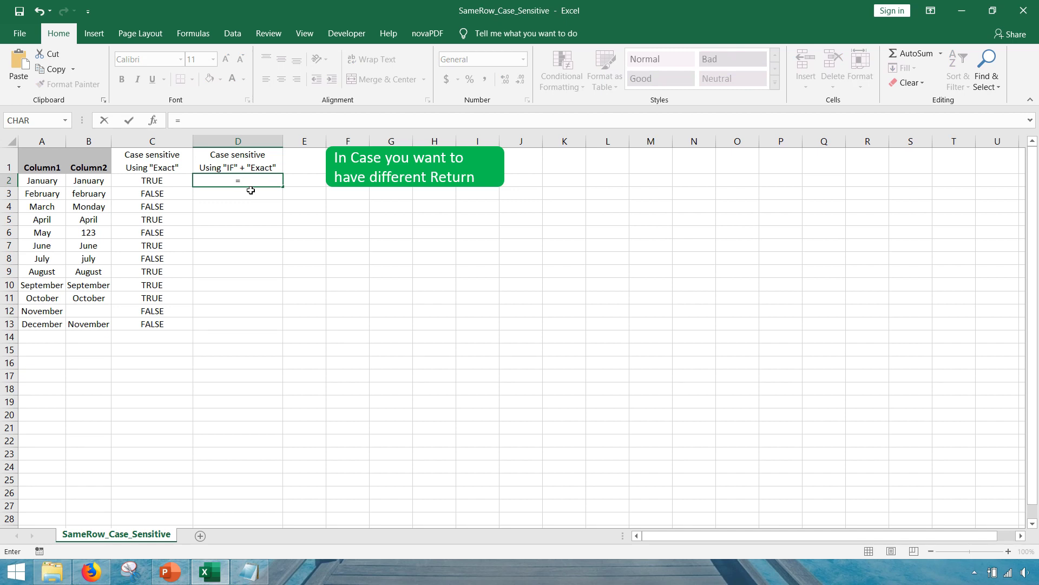
pyautogui.write('if')
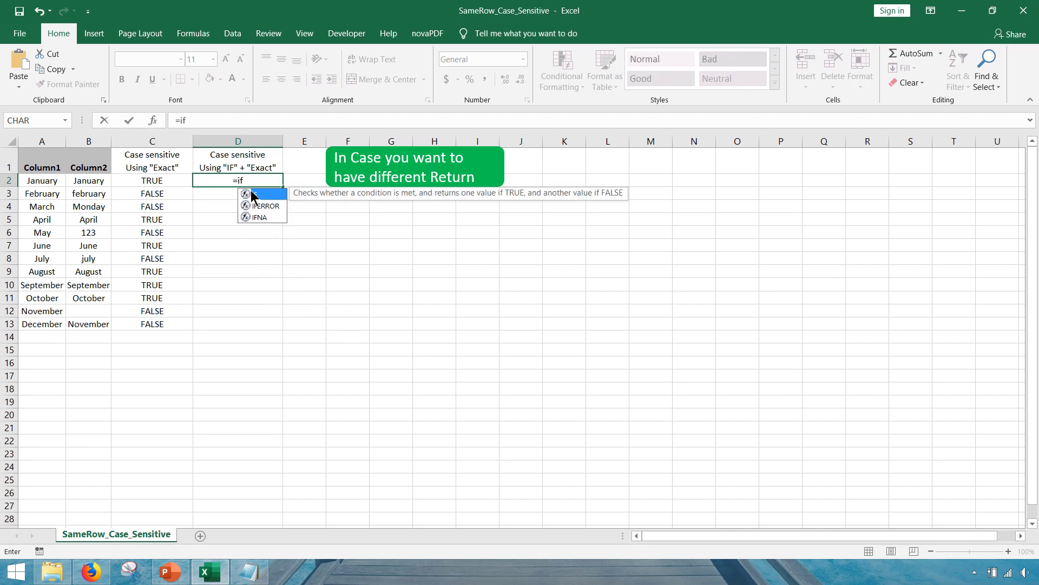
pyautogui.write('(')
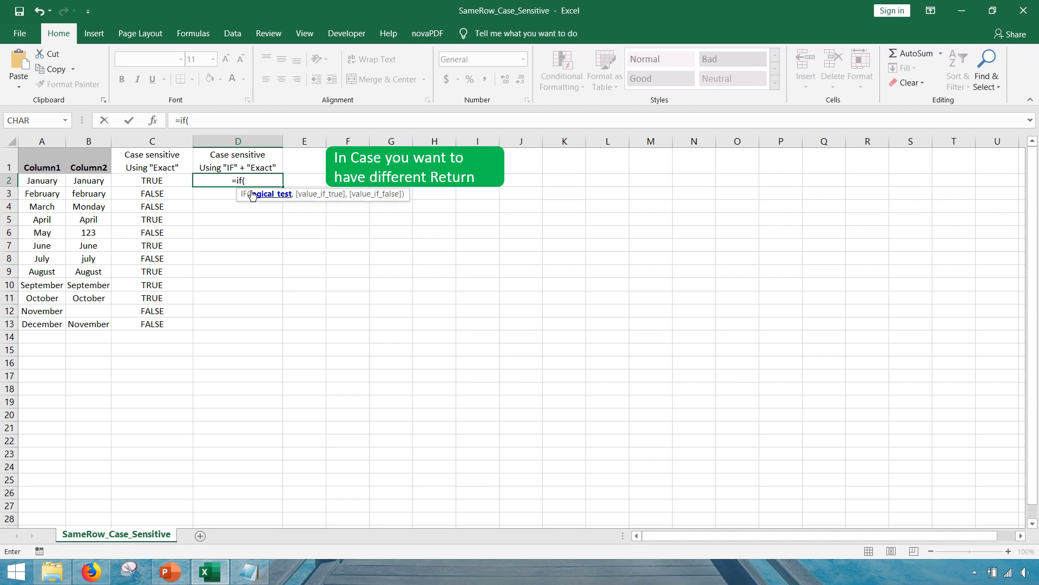
pyautogui.write('EXCA')
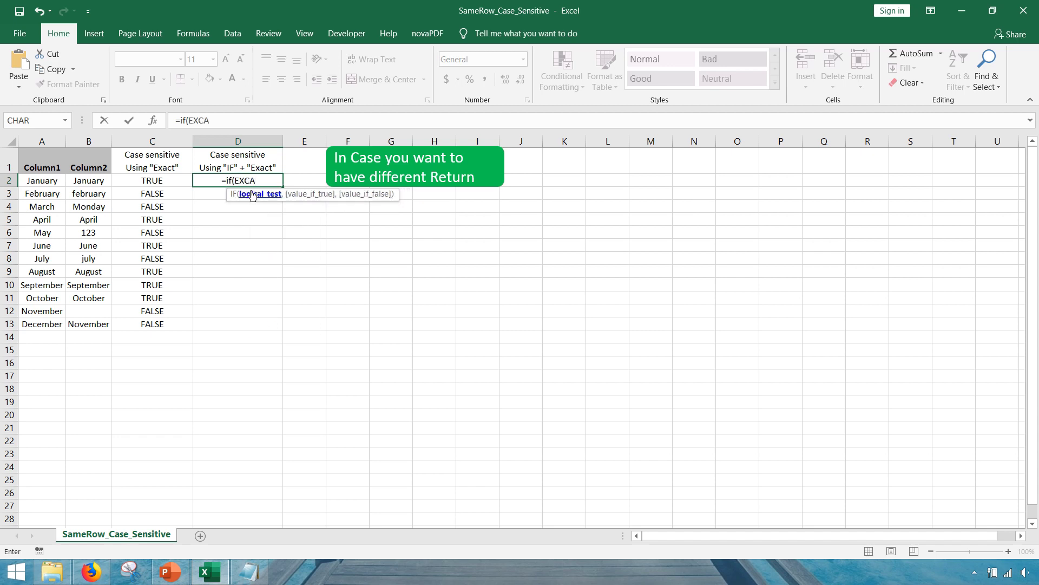
pyautogui.press('BackSpace')
pyautogui.press('BackSpace')
pyautogui.write('ACT')
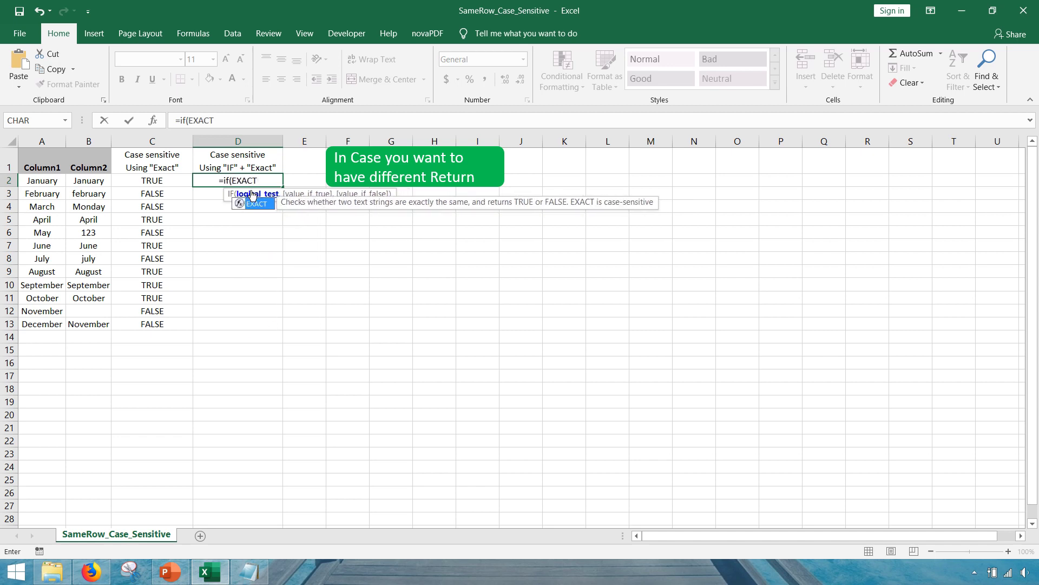
pyautogui.write('(')
pyautogui.click(60, 181)
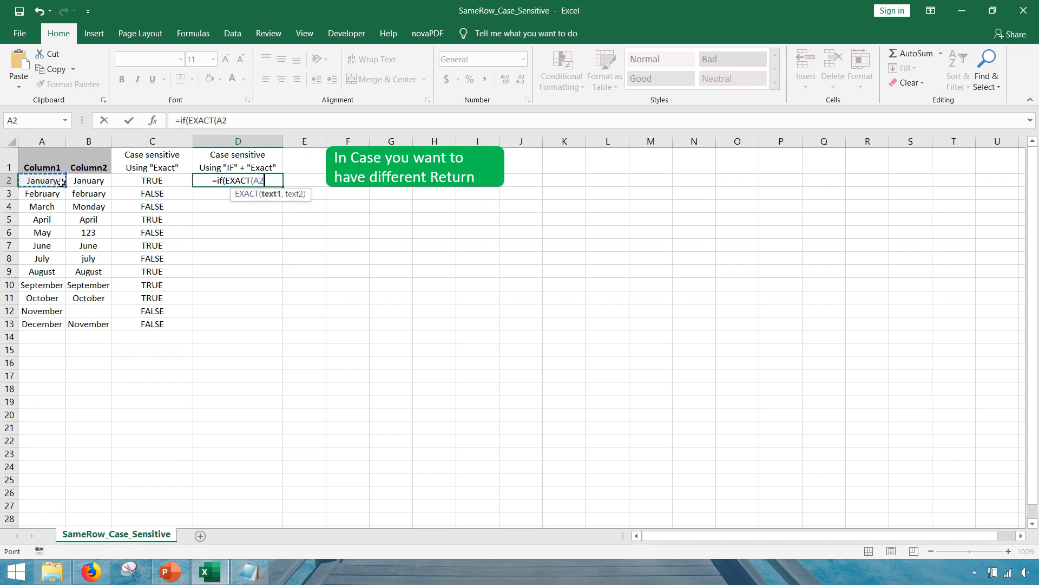
pyautogui.write(',')
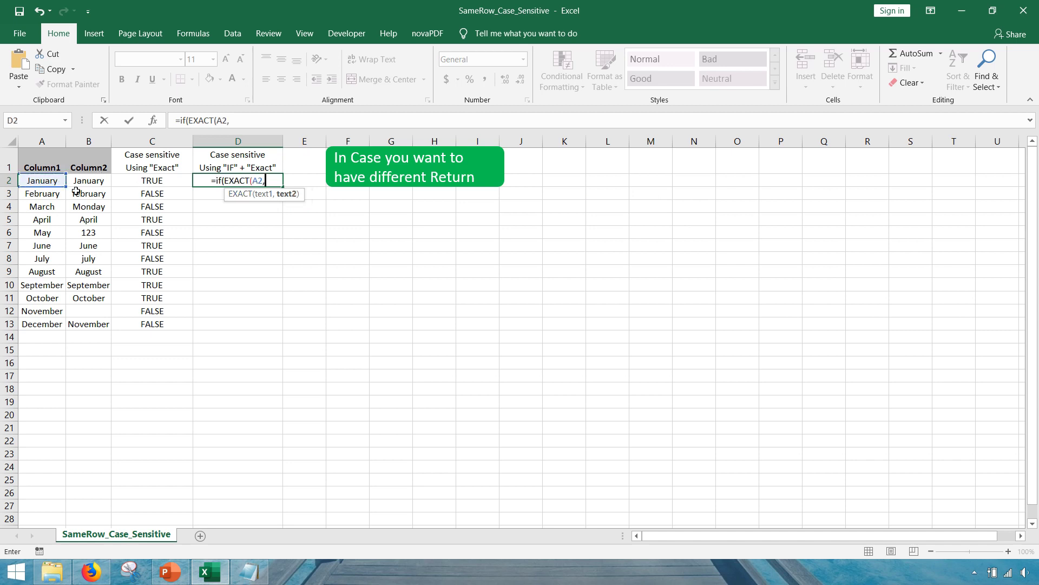
pyautogui.click(103, 183)
pyautogui.write(')')
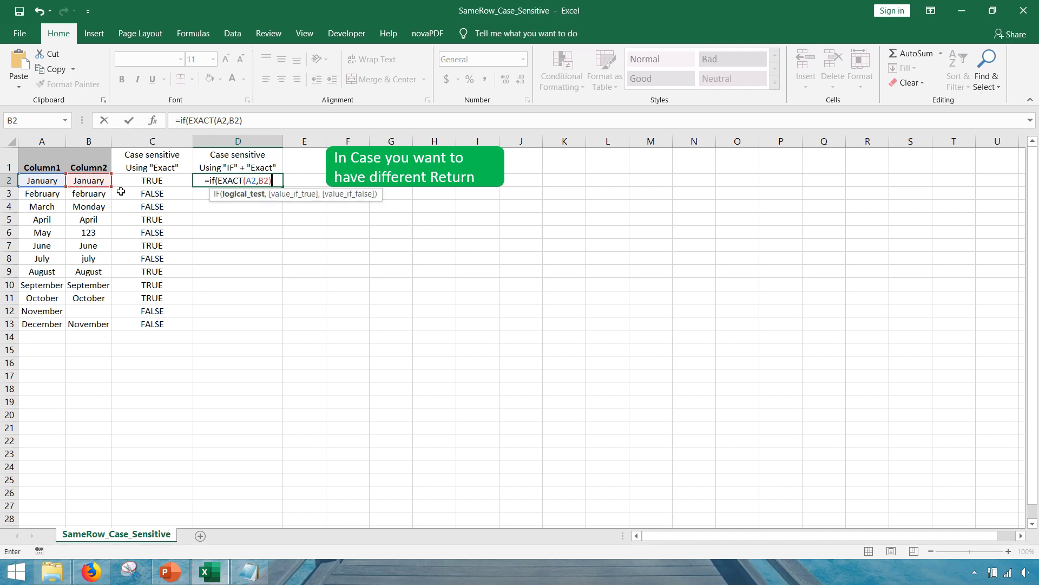
# - Complete the D2 formula with "Match" as the true result and "Mismatch" as the false result
pyautogui.write(',')
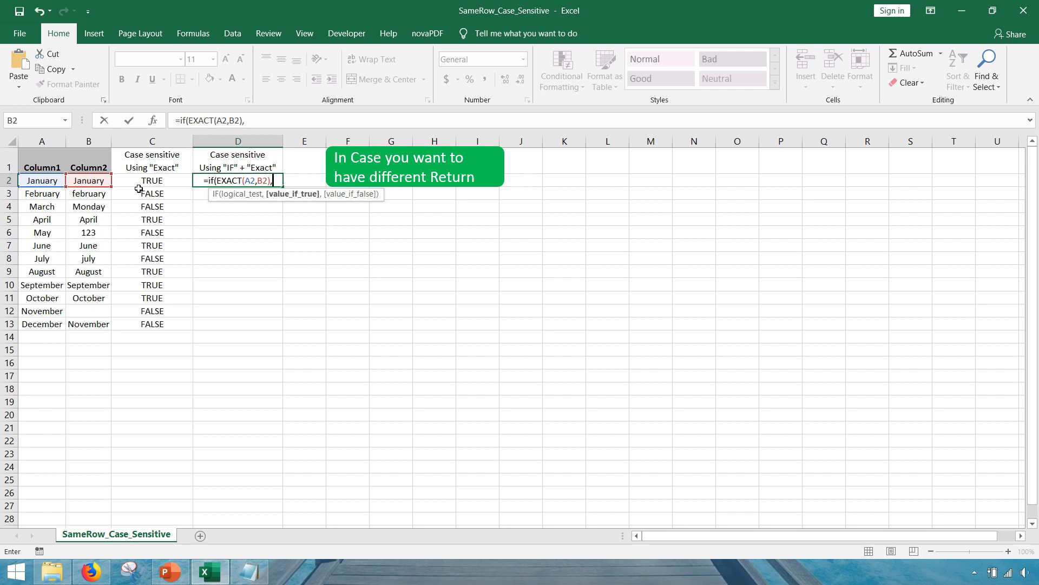
pyautogui.write('"Match')
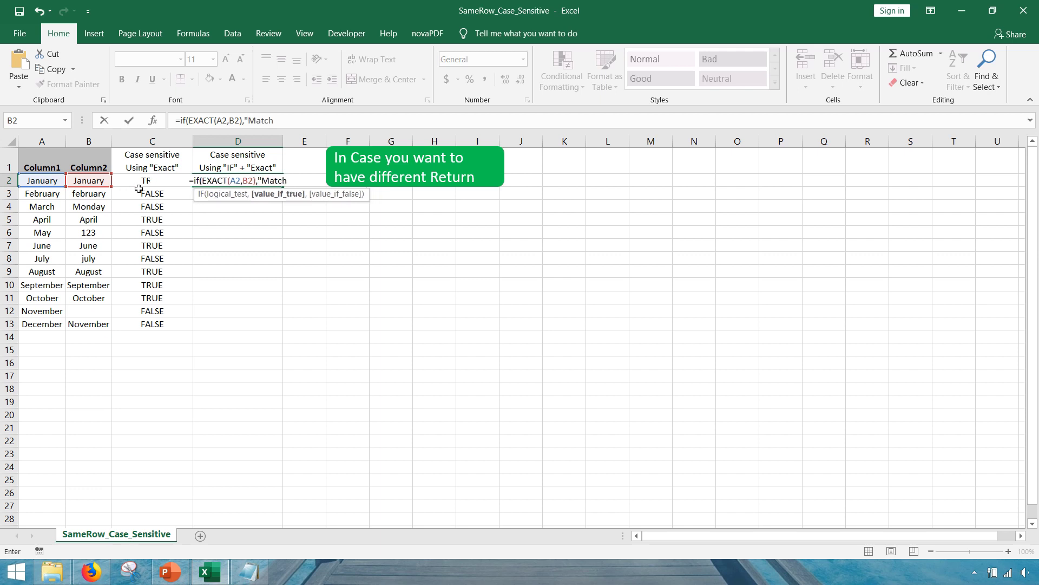
pyautogui.write('"')
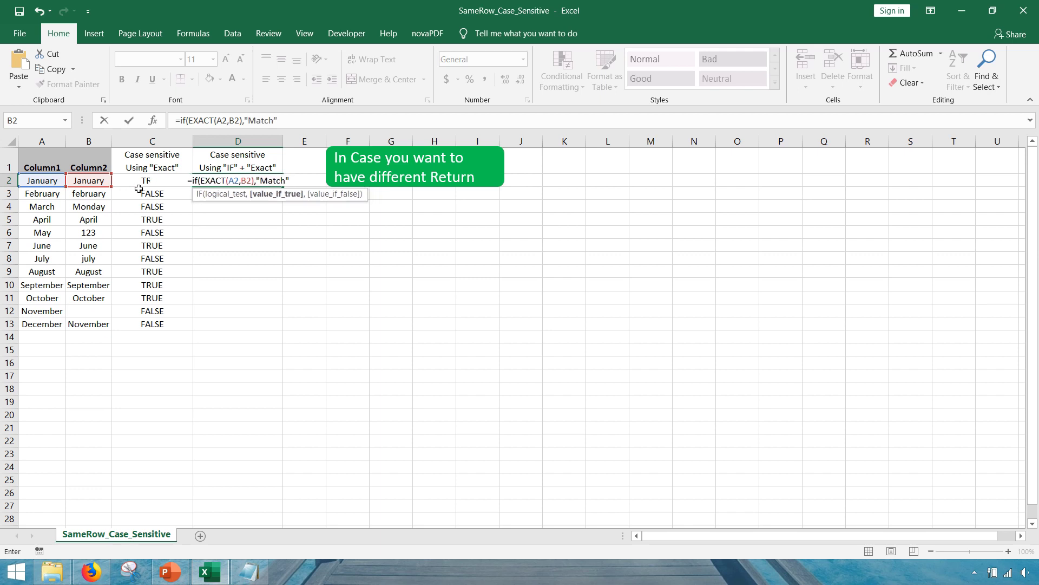
pyautogui.write(',')
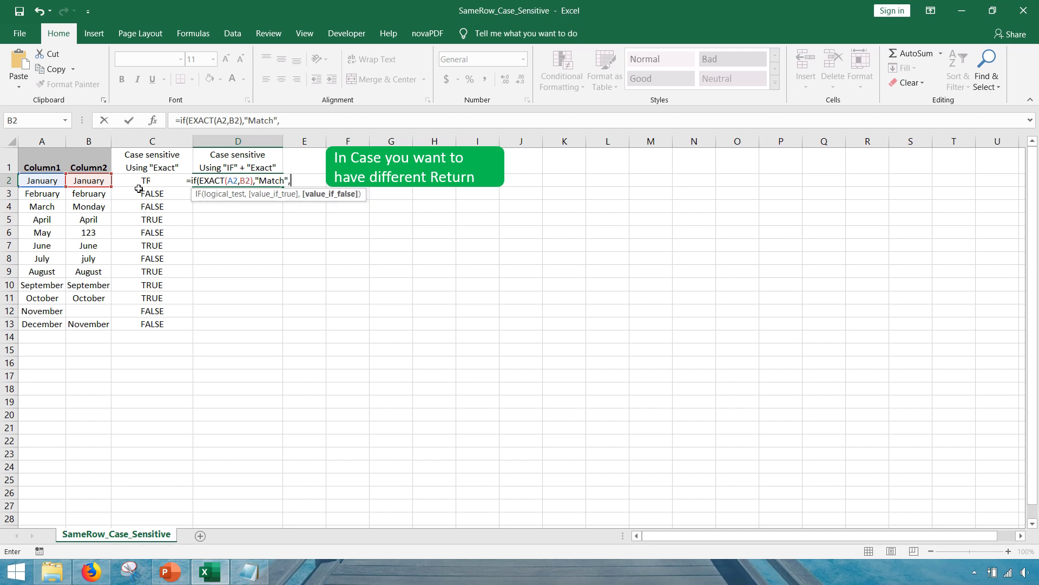
pyautogui.write('"Misma')
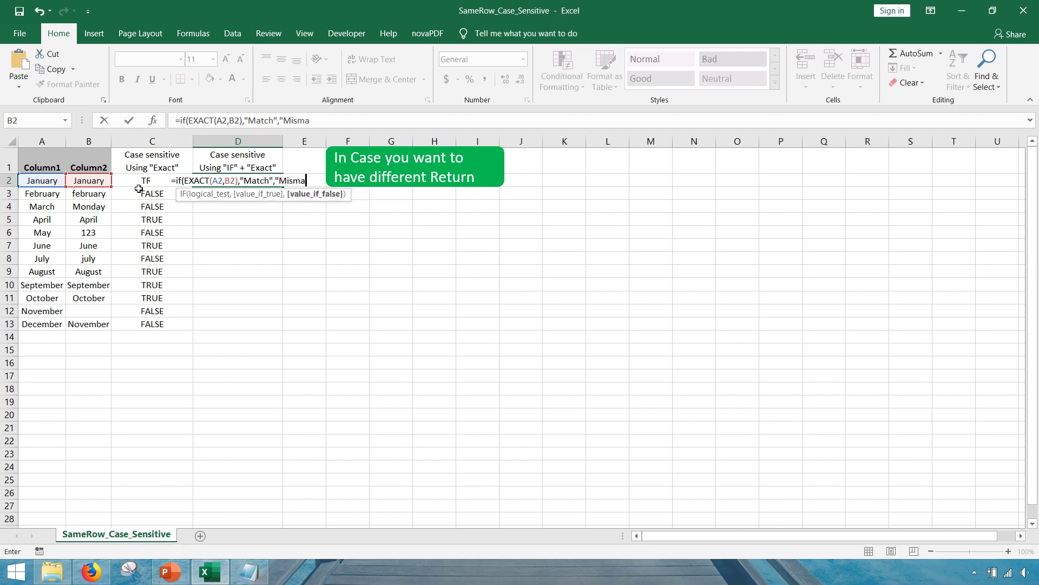
pyautogui.write('tch")')
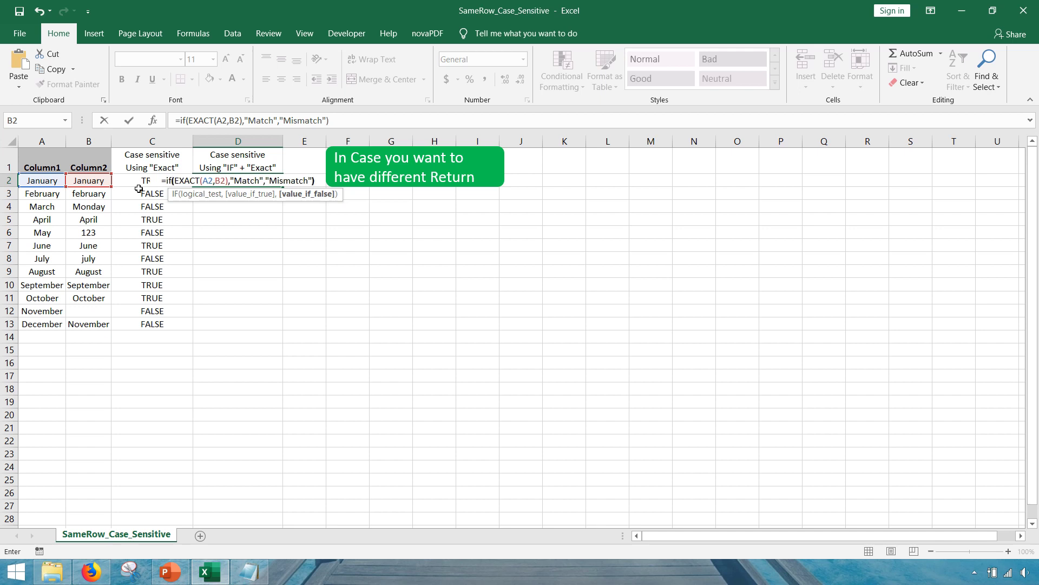
pyautogui.press('Tab')
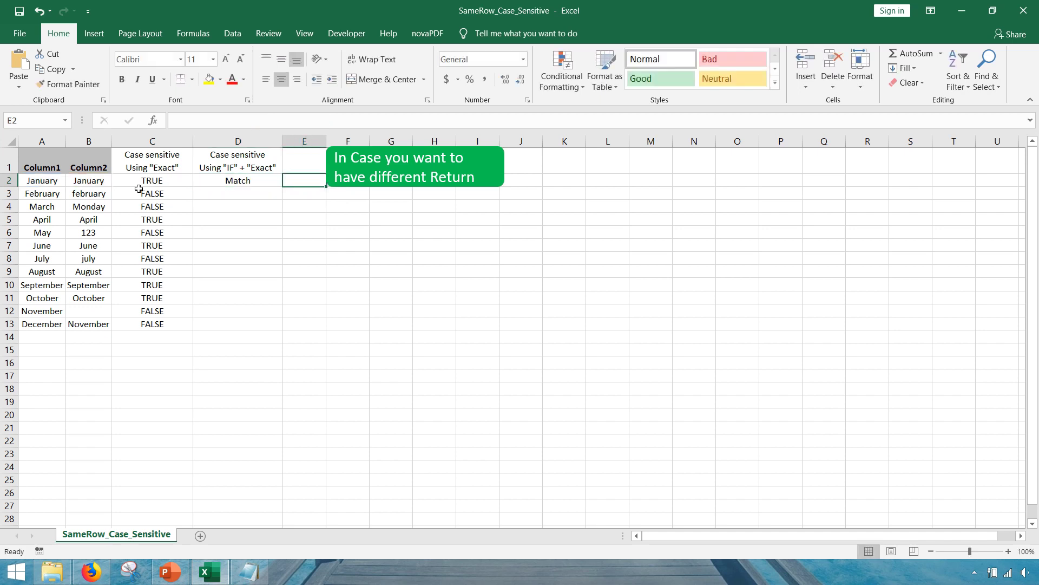
# - Fill the IF and EXACT formula from D2 down to D13, and select A3:D3 and A8:D8 to examine the case differences
pyautogui.click(218, 182)
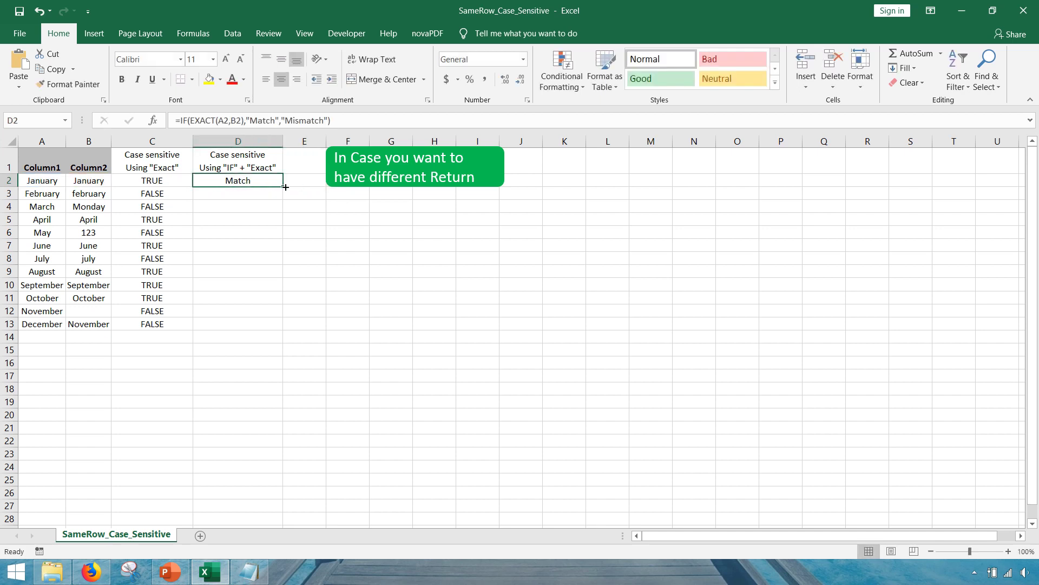
pyautogui.moveTo(283, 186); pyautogui.dragTo(276, 330)
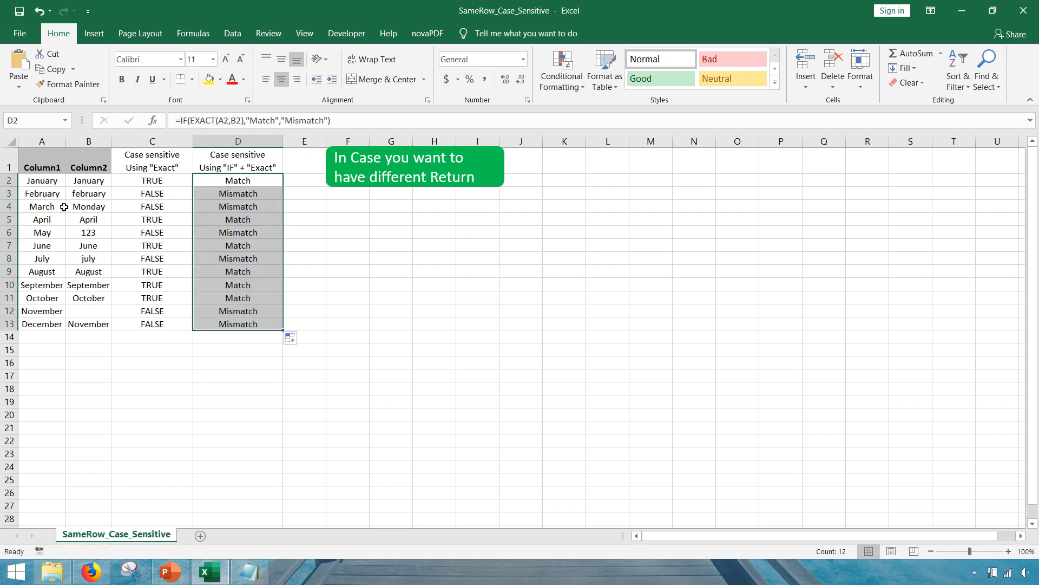
pyautogui.moveTo(57, 195); pyautogui.dragTo(198, 195)
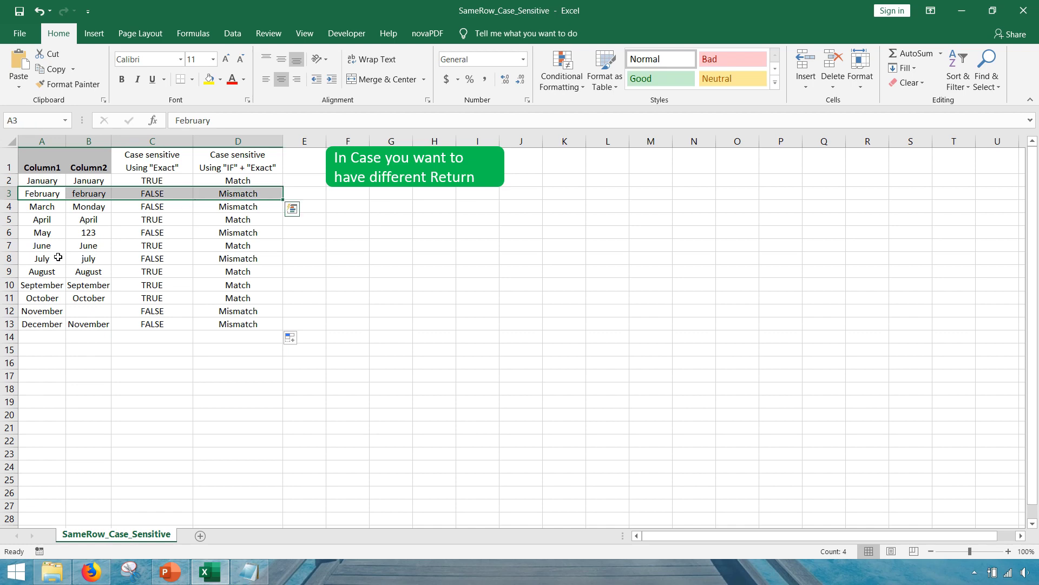
pyautogui.moveTo(57, 257); pyautogui.dragTo(216, 258)
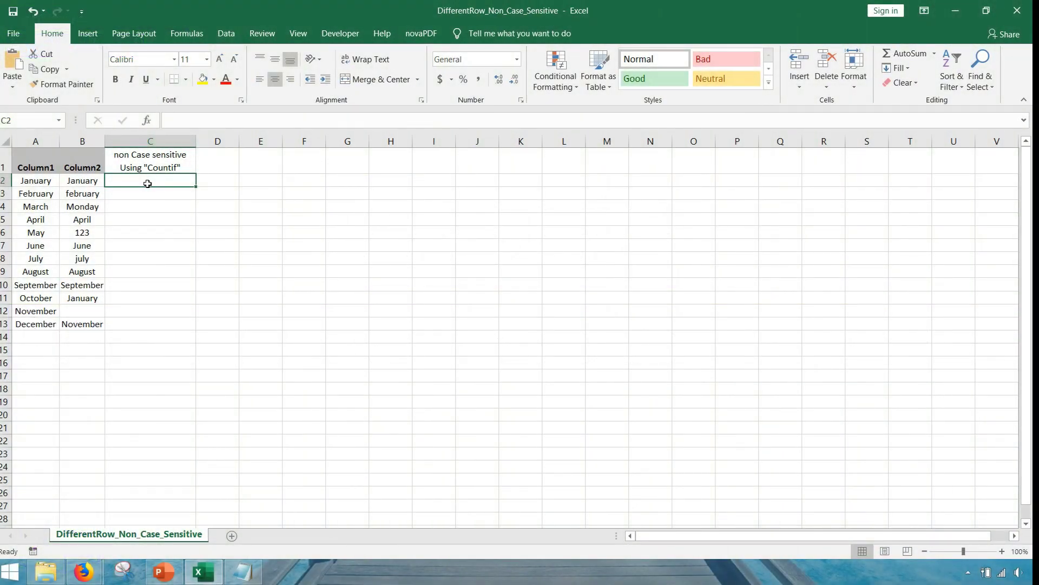
# - Enter =COUNTIF(B2:B13,A2) in C2 of the DifferentRow_Non_Case_Sensitive sheet and fill it down to C13
pyautogui.write('=c')
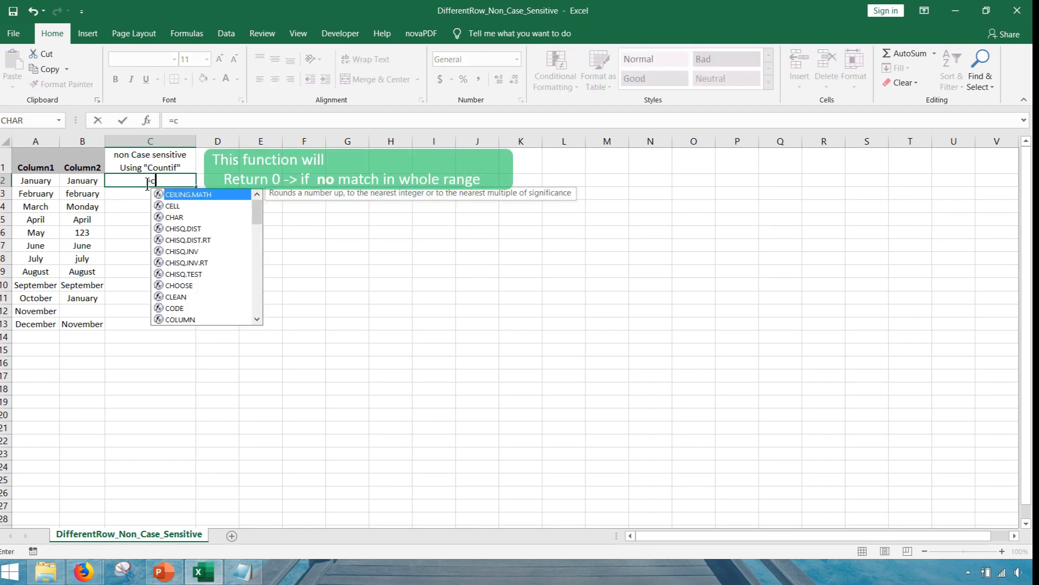
pyautogui.write('ountif')
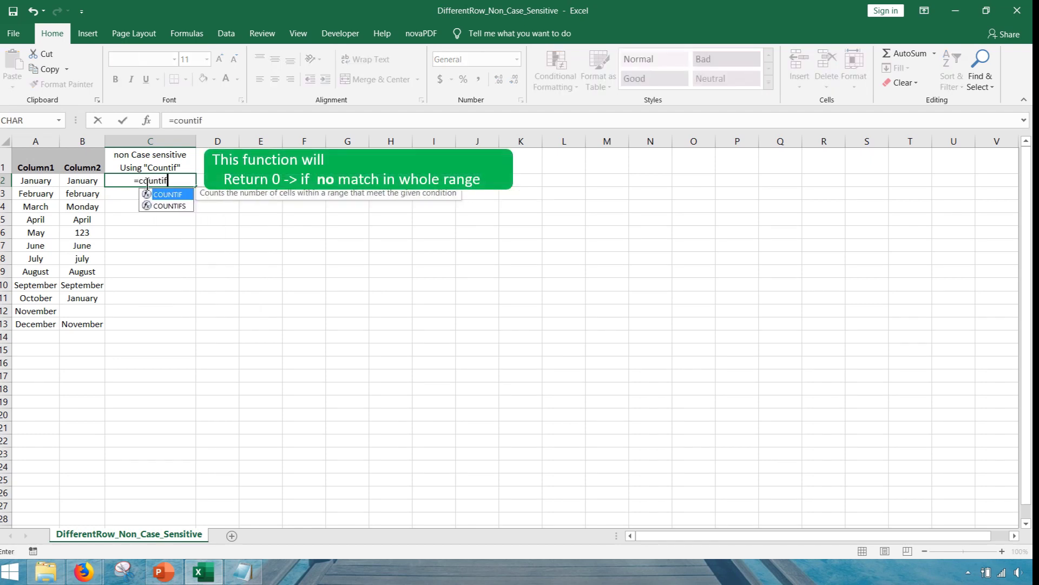
pyautogui.write('(')
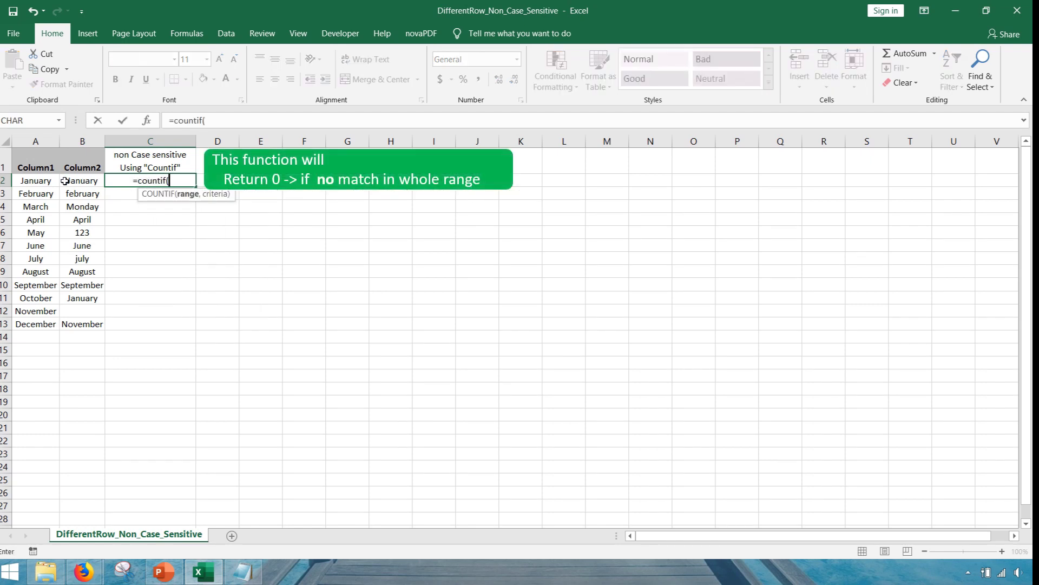
pyautogui.moveTo(65, 181); pyautogui.dragTo(71, 321)
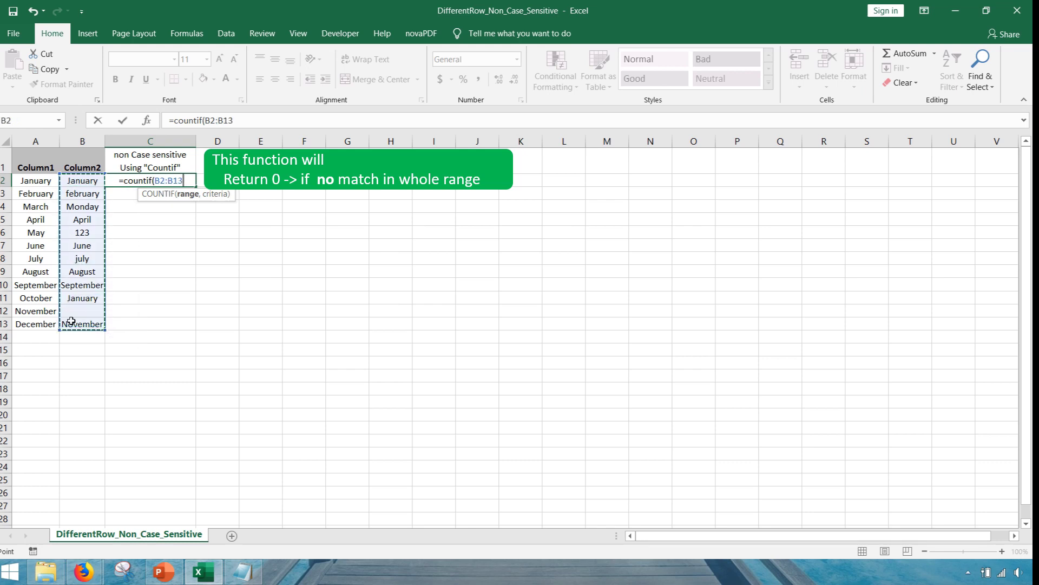
pyautogui.write(',')
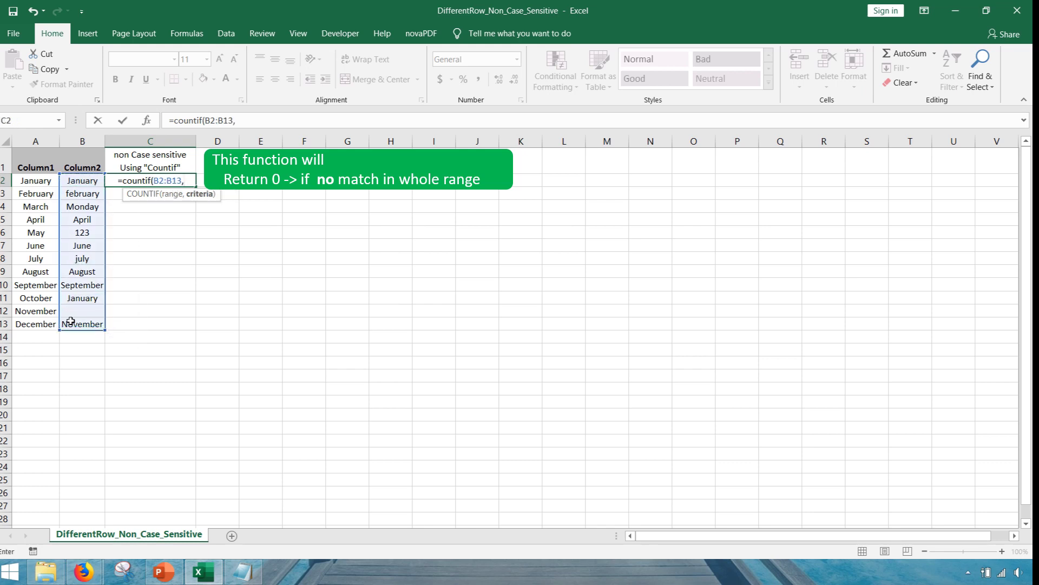
pyautogui.click(24, 184)
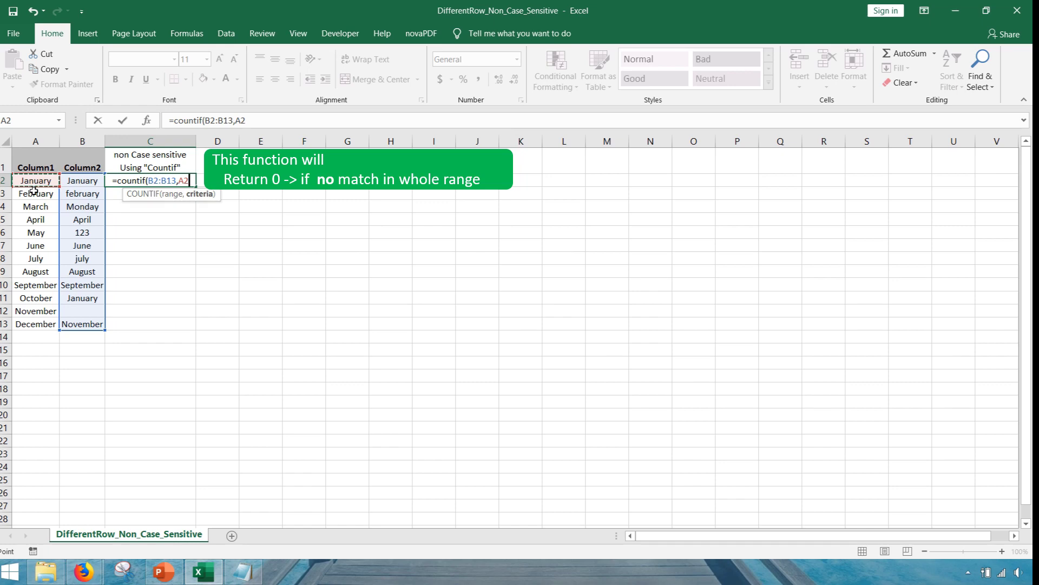
pyautogui.write(')')
pyautogui.press('Return')
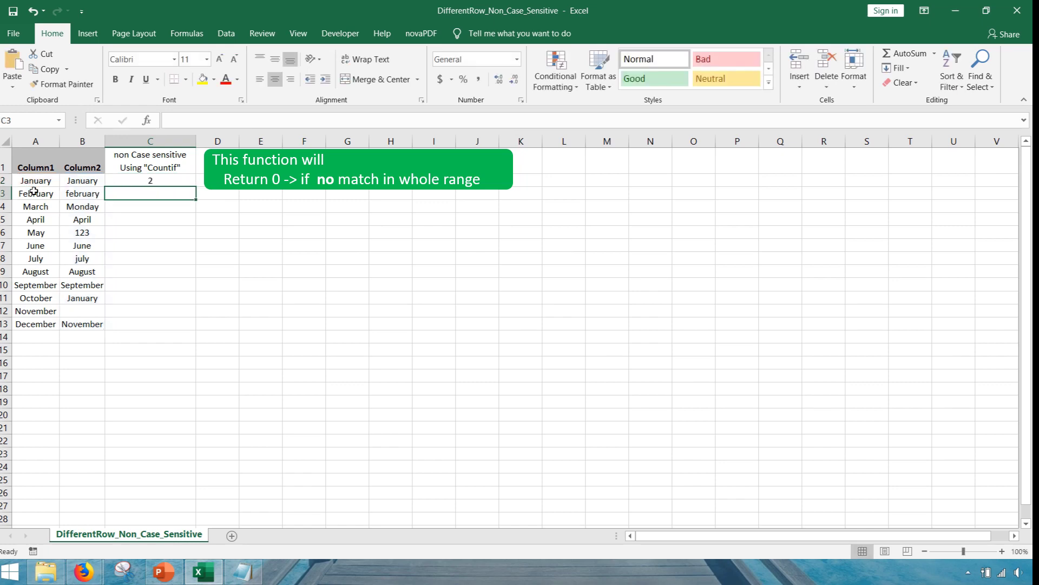
pyautogui.click(183, 181)
pyautogui.moveTo(194, 186); pyautogui.dragTo(195, 338)
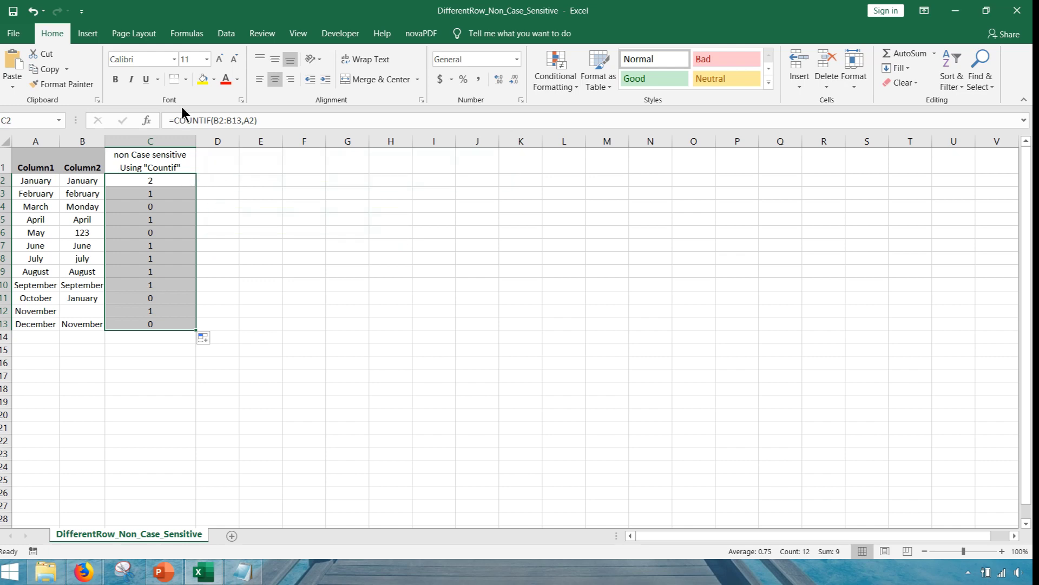
# - Wrap the COUNTIF formula in C2 in an IF function that tests whether the count is <>0
pyautogui.click(155, 181)
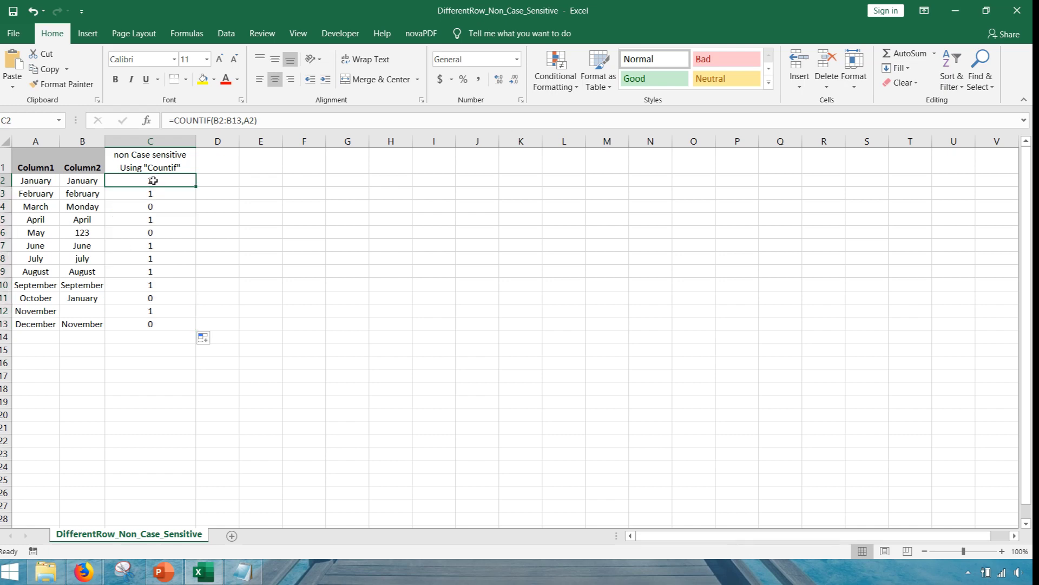
pyautogui.click(173, 126)
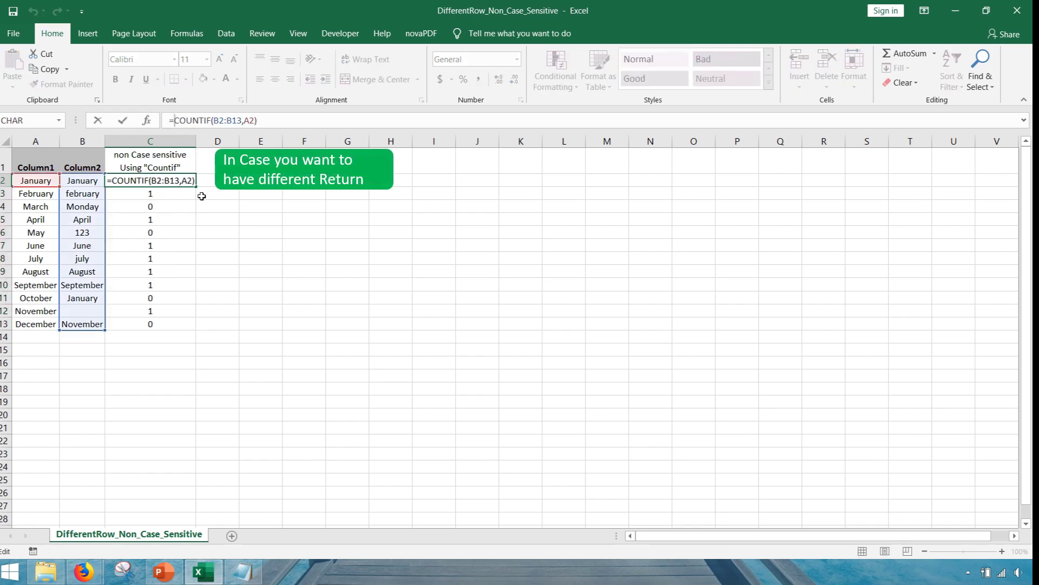
pyautogui.write('if(')
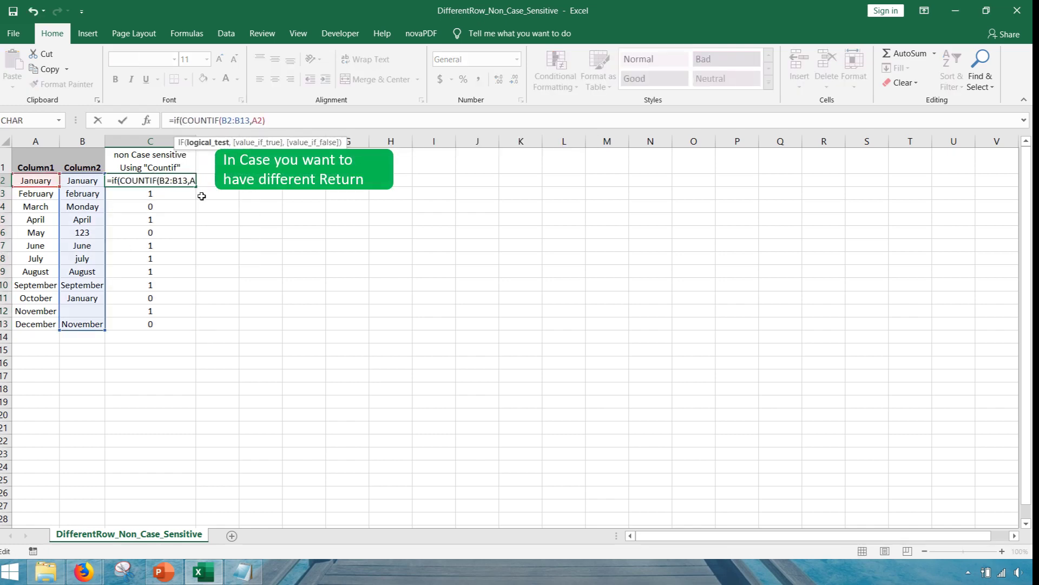
pyautogui.press('End')
pyautogui.write('<>0')
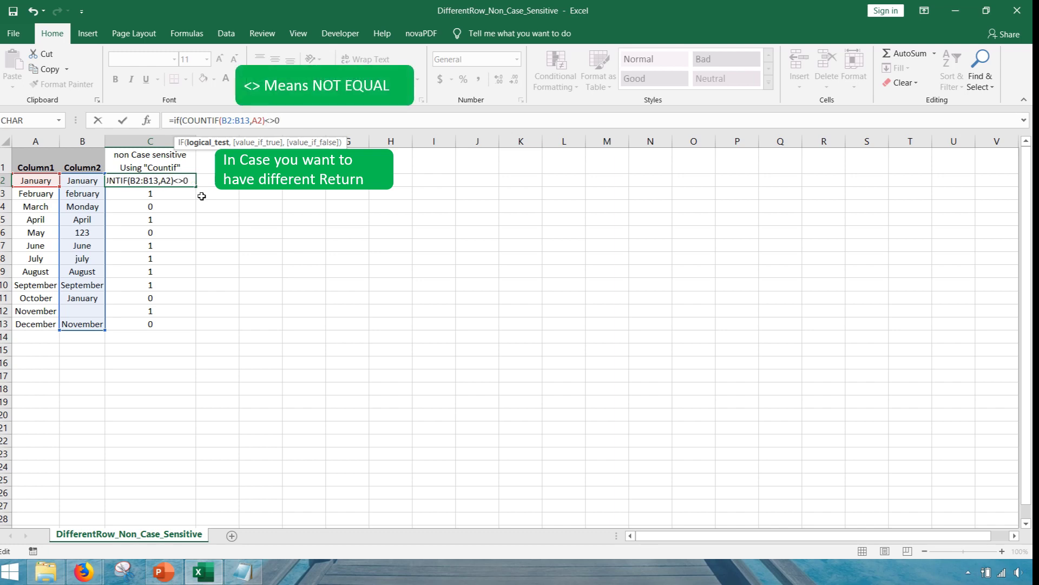
# - Complete the C2 formula with "Match in Column 2" as the true result and "No Match in Column 2" as the false result
pyautogui.write(',')
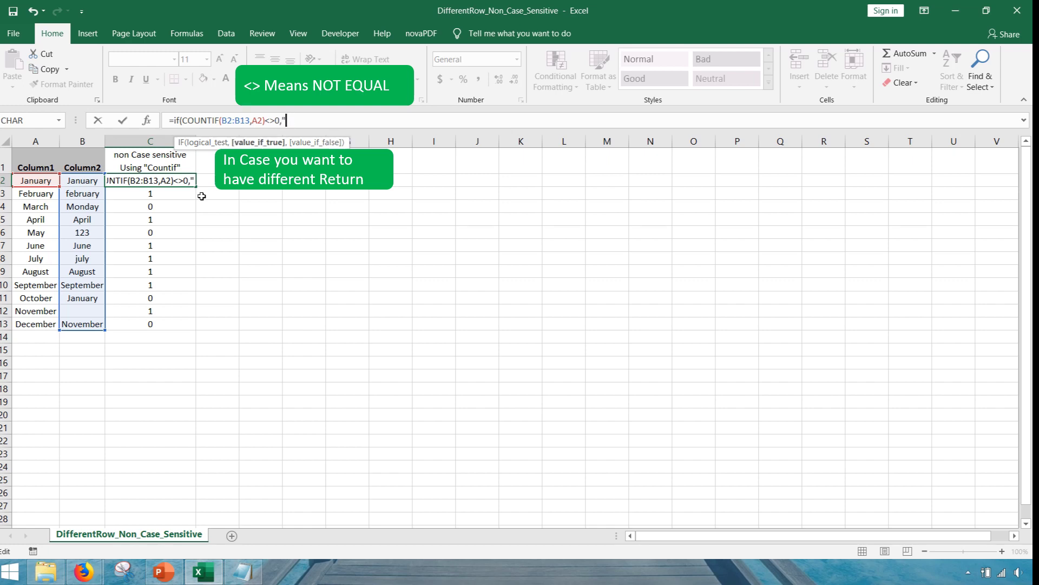
pyautogui.write('"Match')
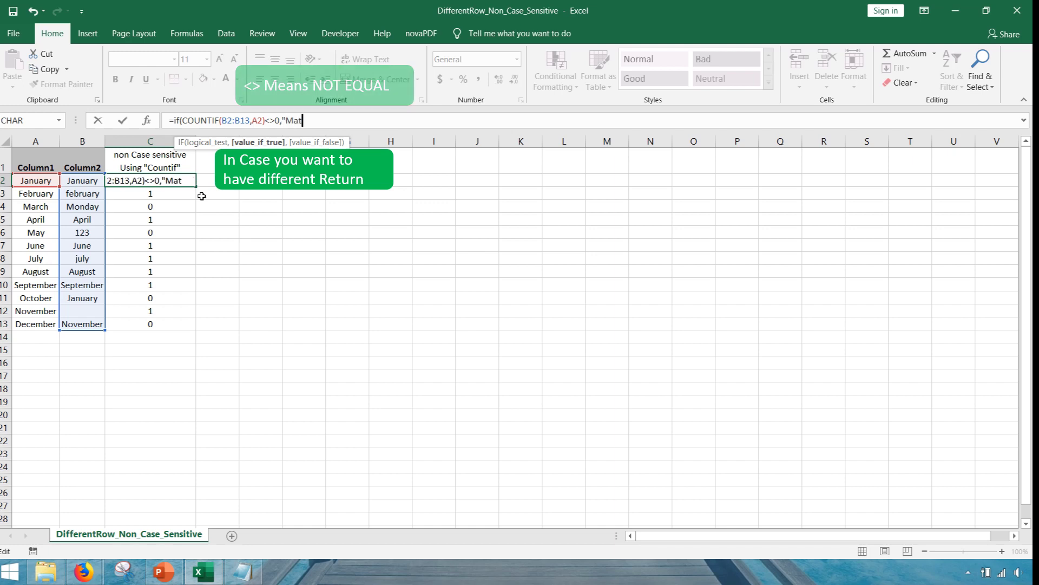
pyautogui.write('olu')
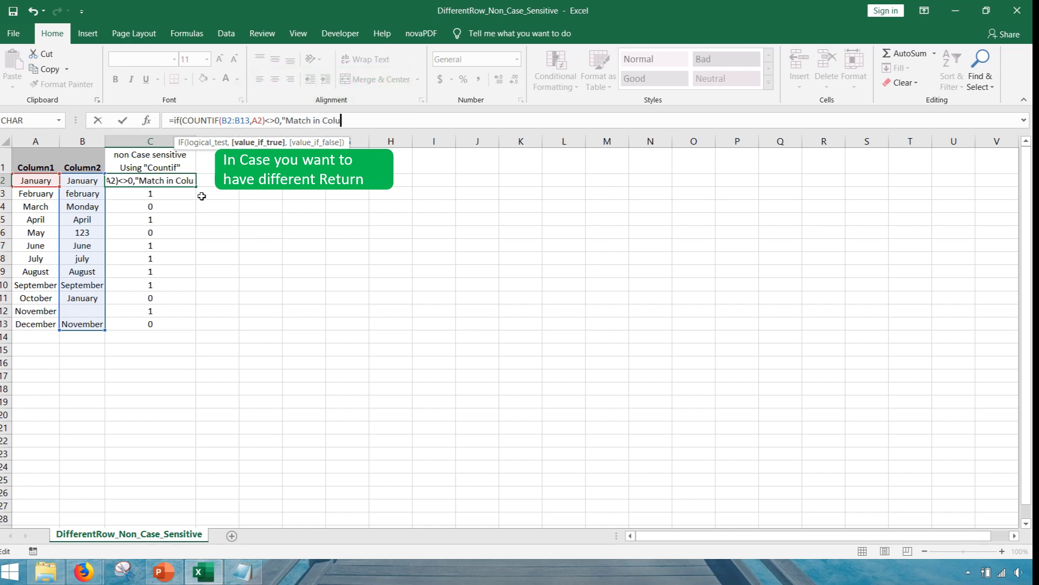
pyautogui.write('mn 2",')
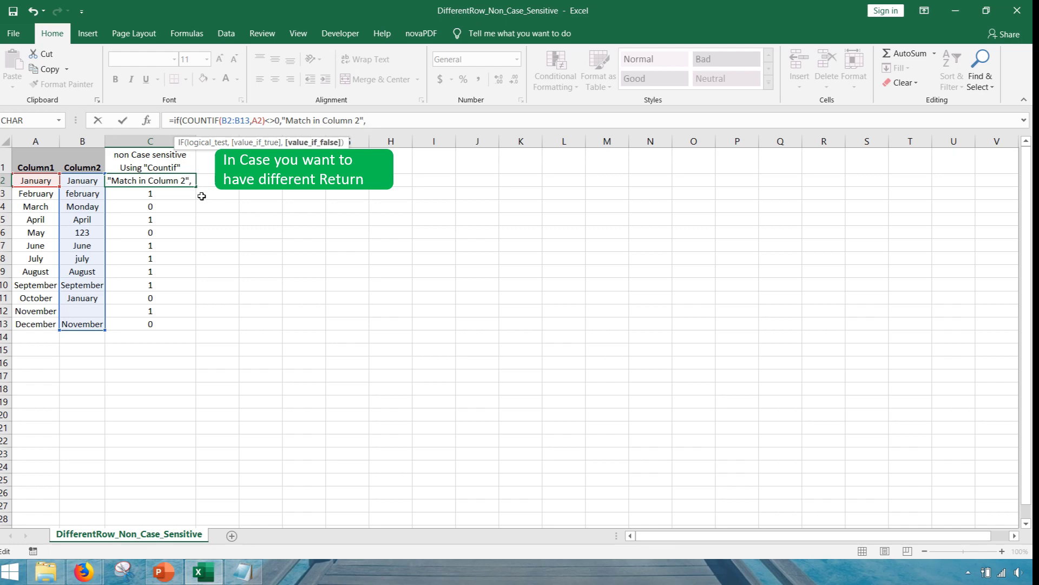
pyautogui.write('"No Matc')
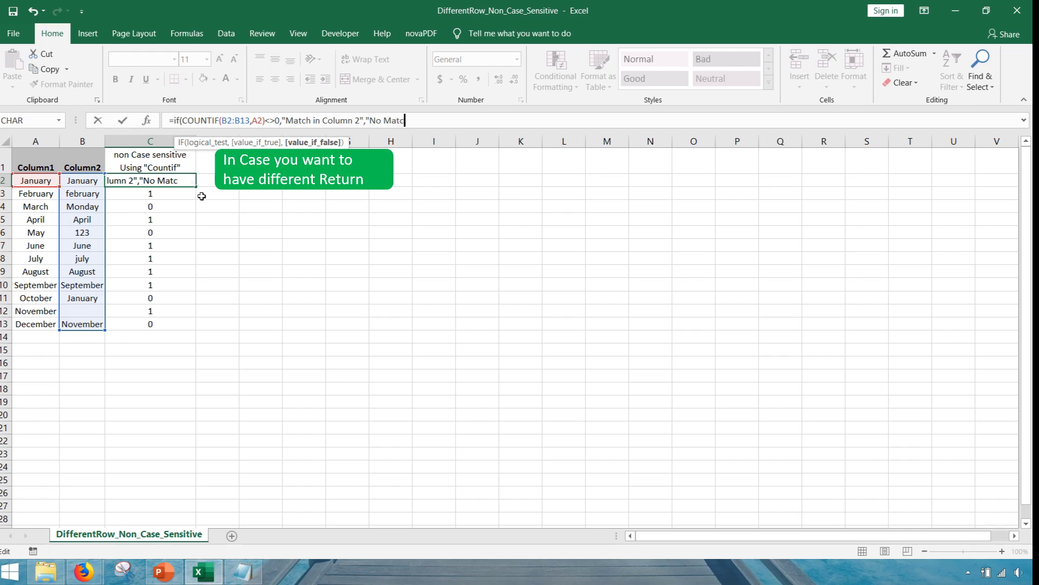
pyautogui.write('hin Column 2')
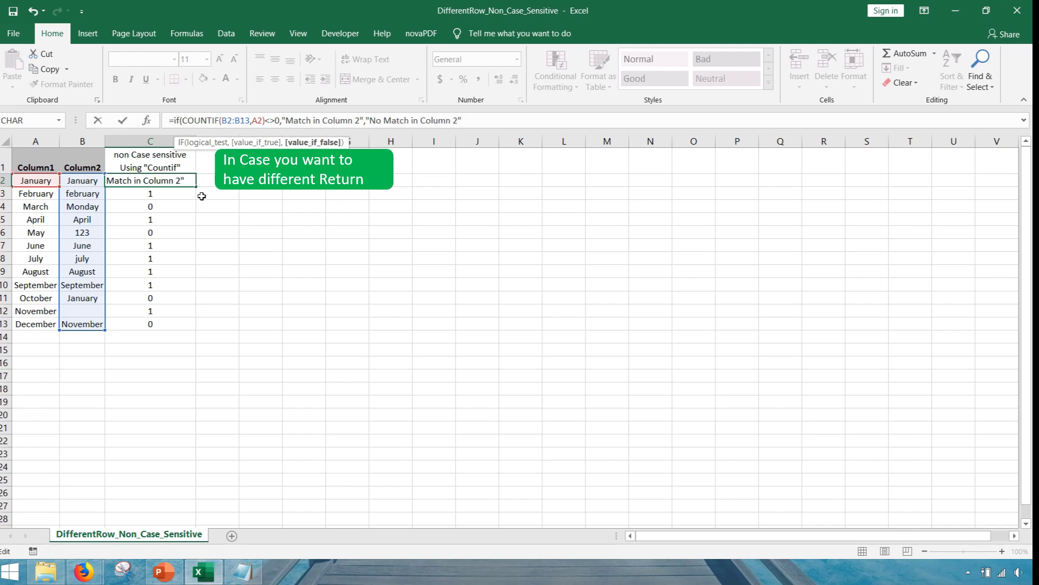
pyautogui.write('")')
pyautogui.press('Tab')
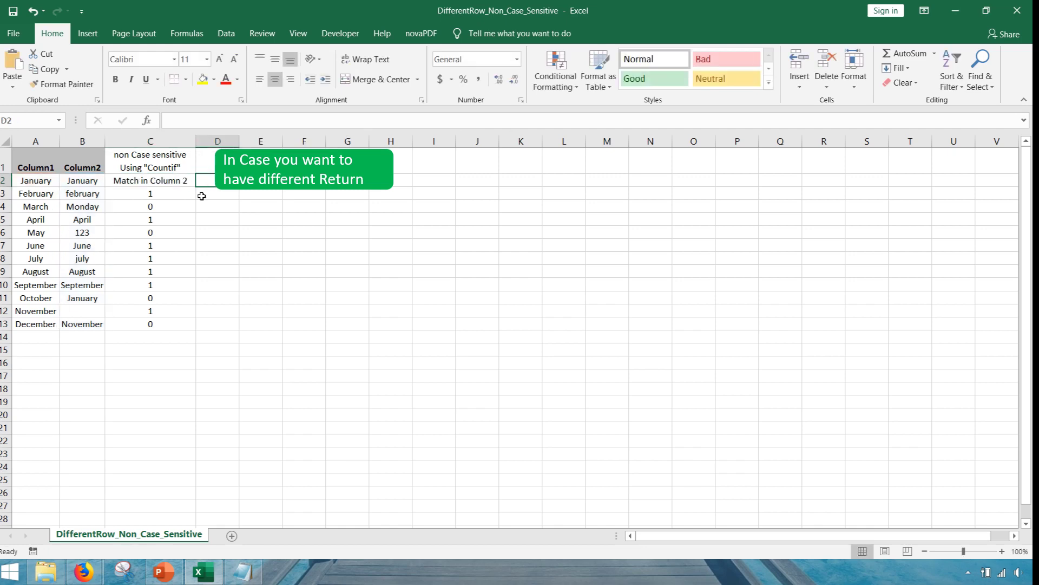
# - Fill the C2 formula down to C13 and autofit column C's width, checking the November row
pyautogui.press('Left')
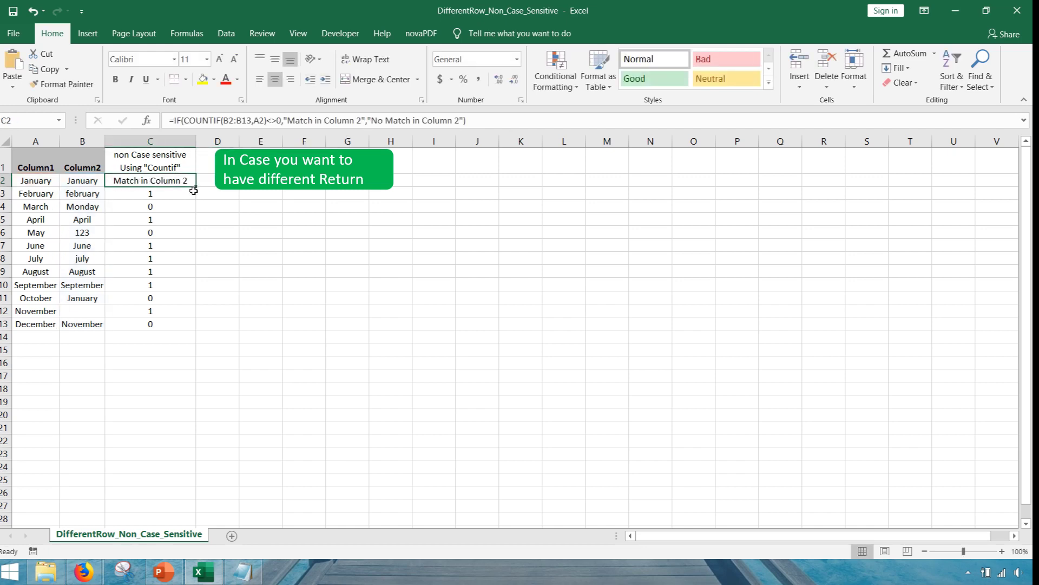
pyautogui.moveTo(195, 187); pyautogui.dragTo(195, 333)
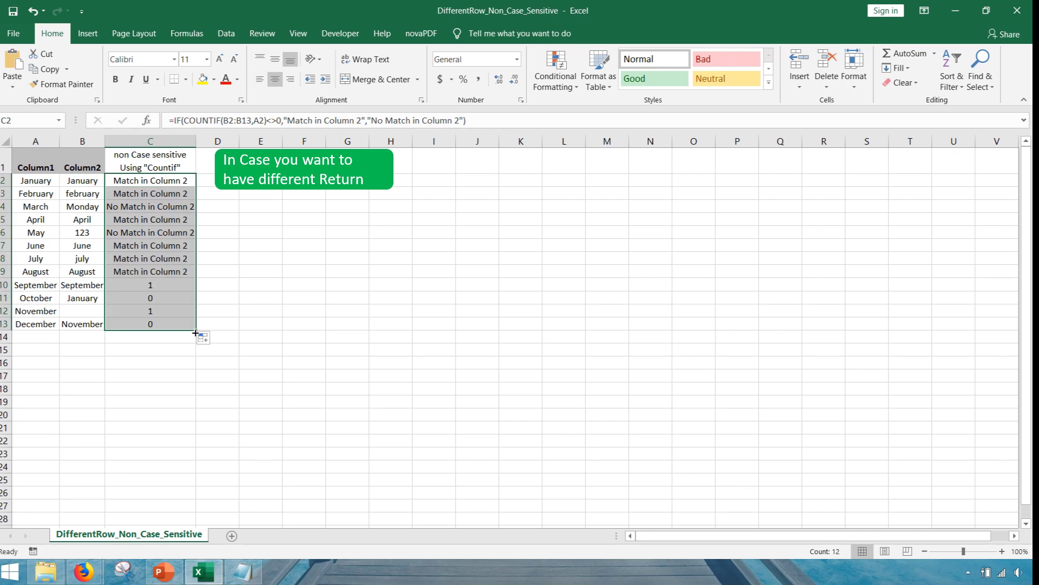
pyautogui.doubleClick(196, 138)
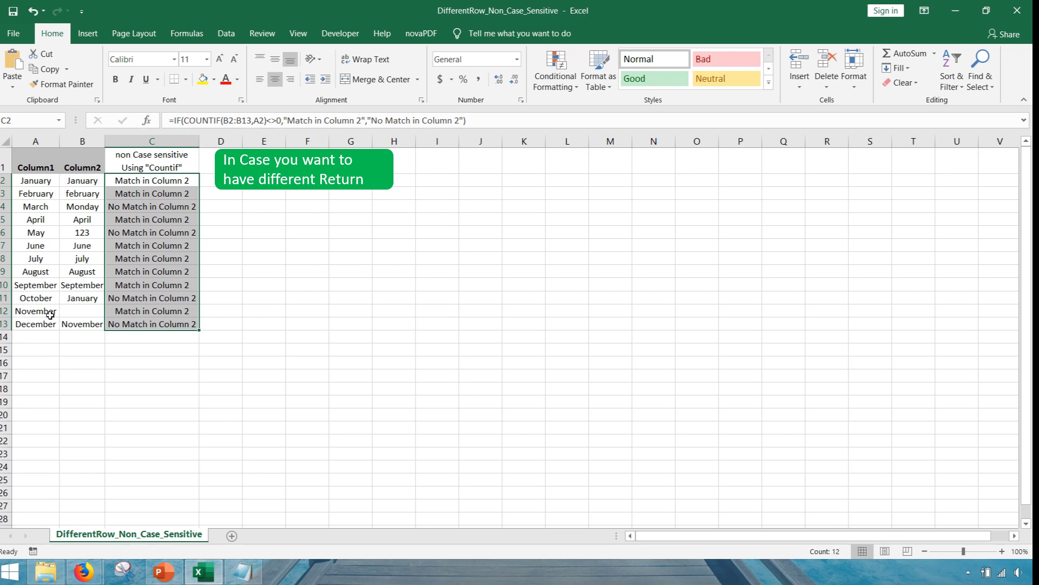
pyautogui.moveTo(50, 314); pyautogui.dragTo(133, 311)
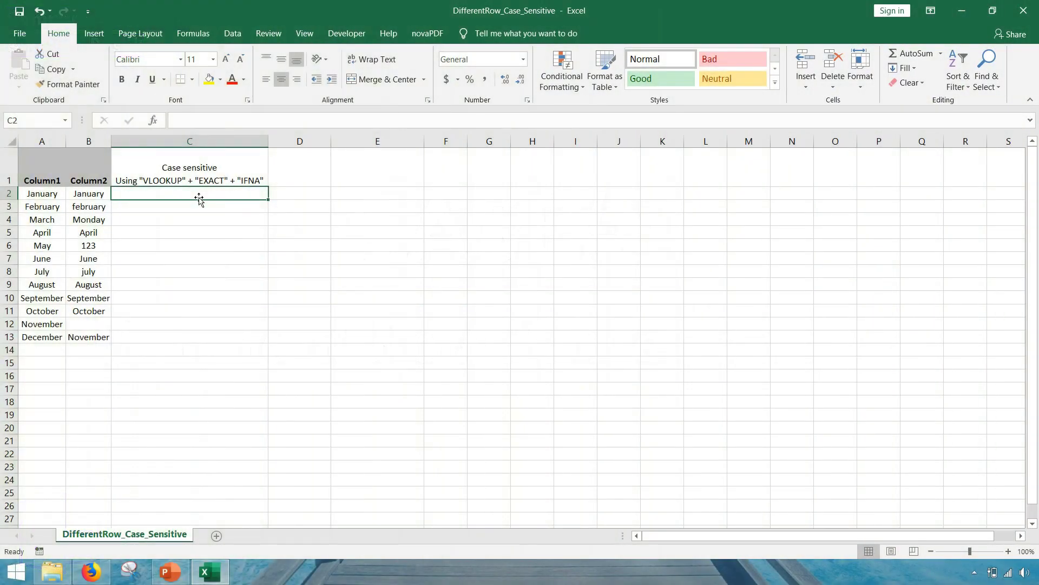
# - Enter =VLOOKUP(A2,B2:B13,1,FALSE) in C2 of the DifferentRow_Case_Sensitive sheet
pyautogui.write('=vlo')
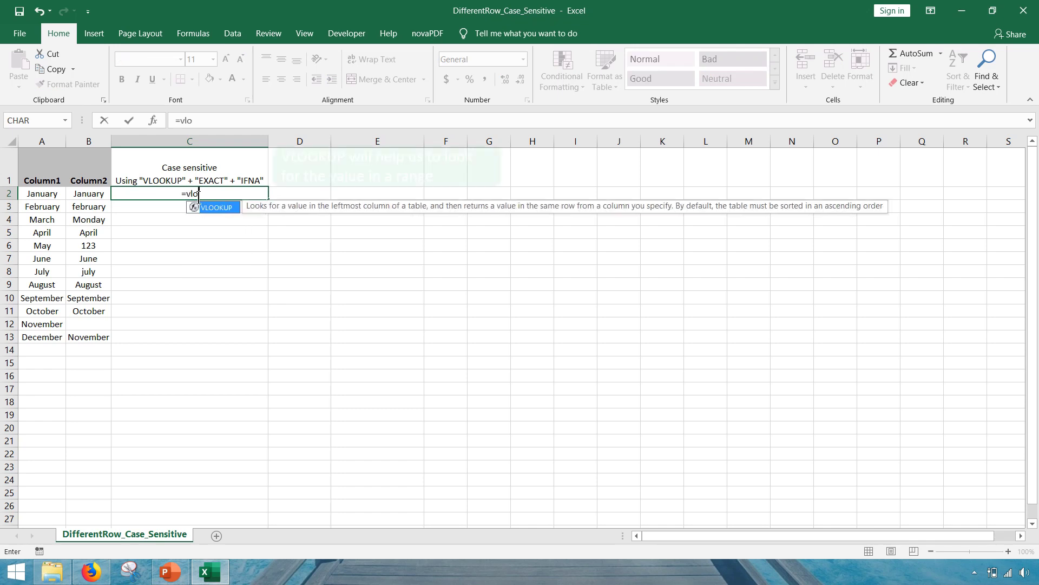
pyautogui.press('Tab')
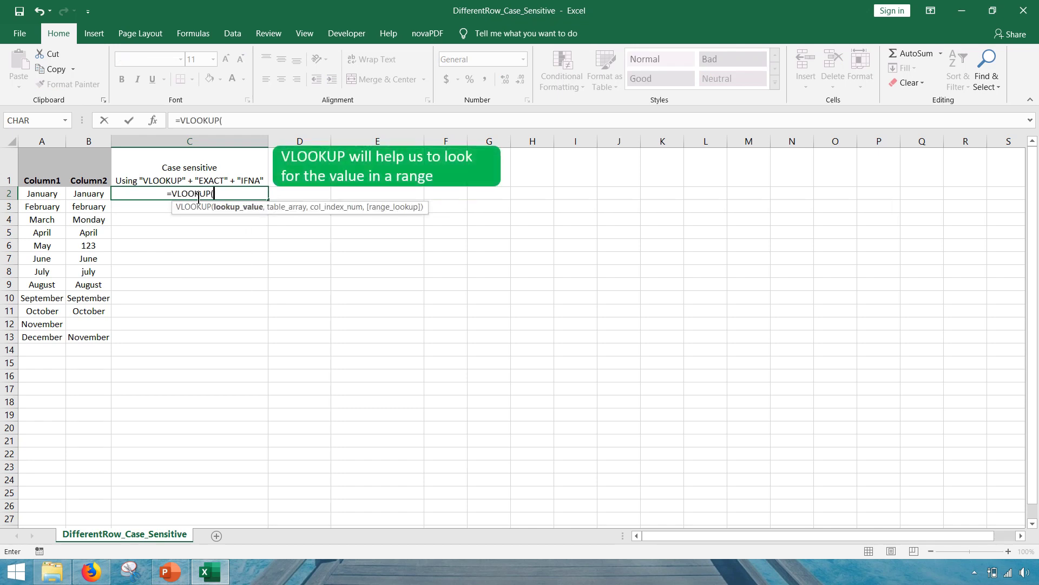
pyautogui.click(31, 192)
pyautogui.write(',')
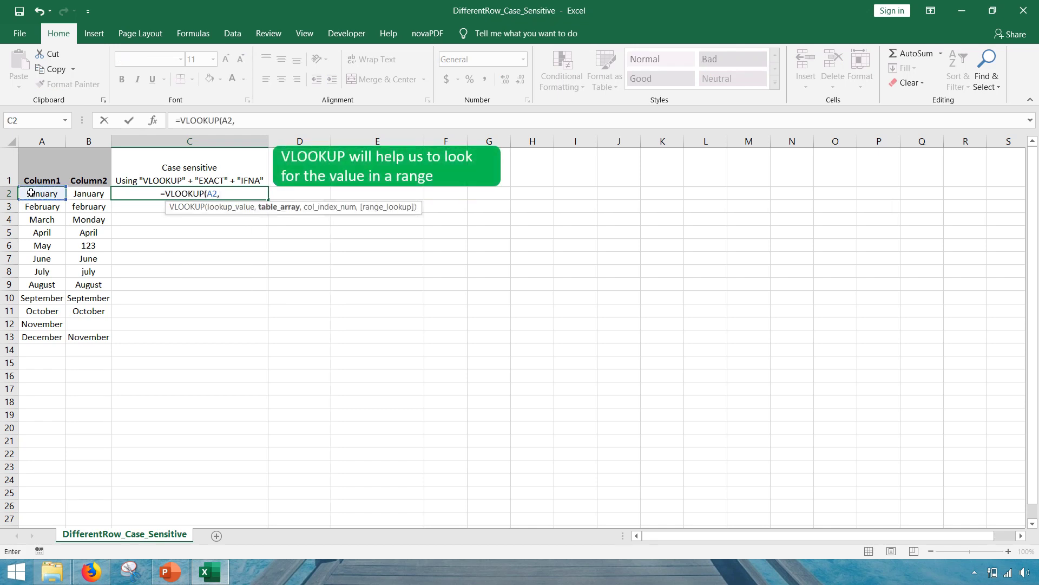
pyautogui.moveTo(77, 194); pyautogui.dragTo(74, 345)
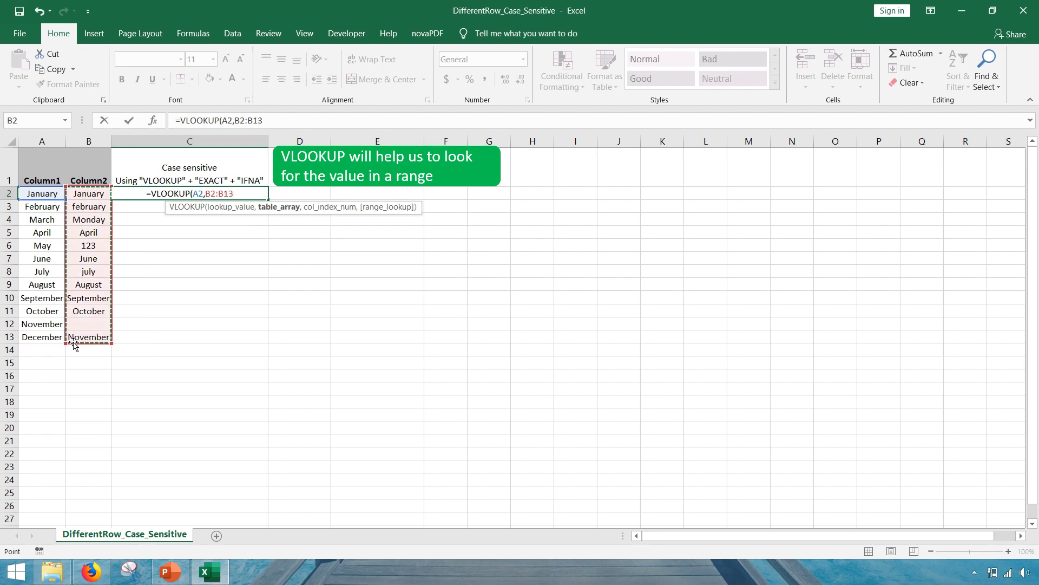
pyautogui.write(',')
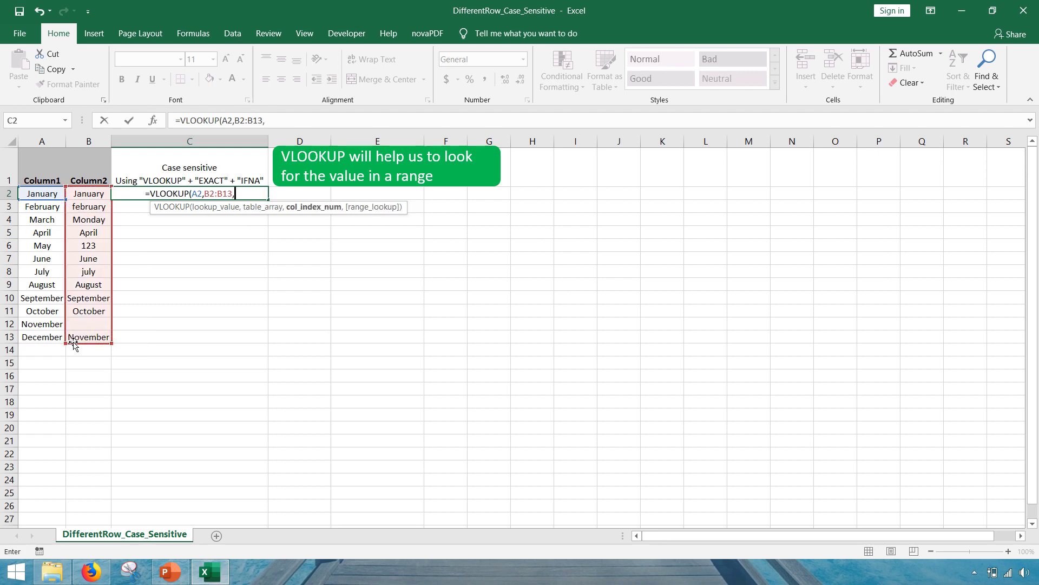
pyautogui.write('1')
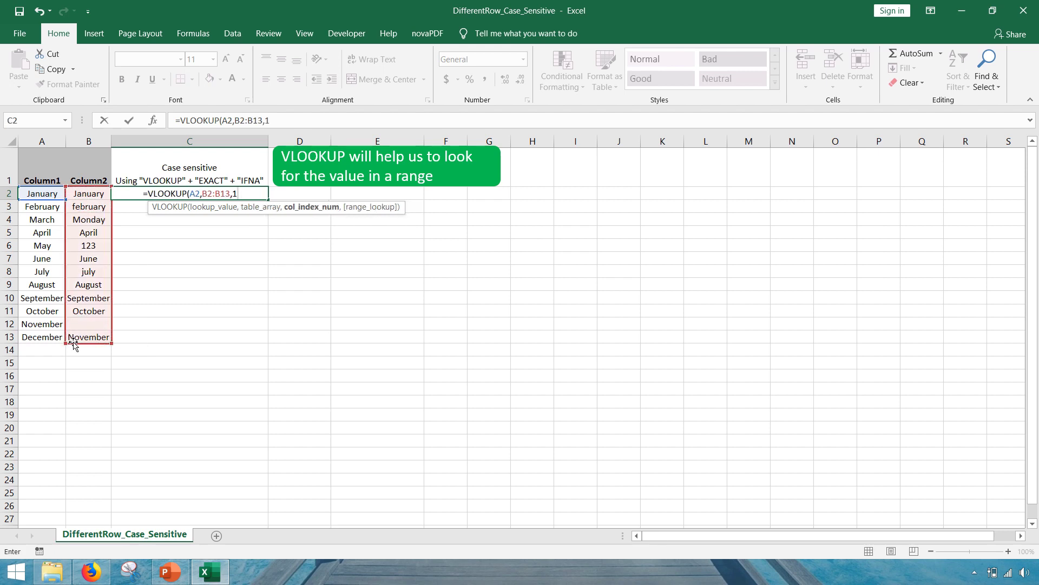
pyautogui.write(',')
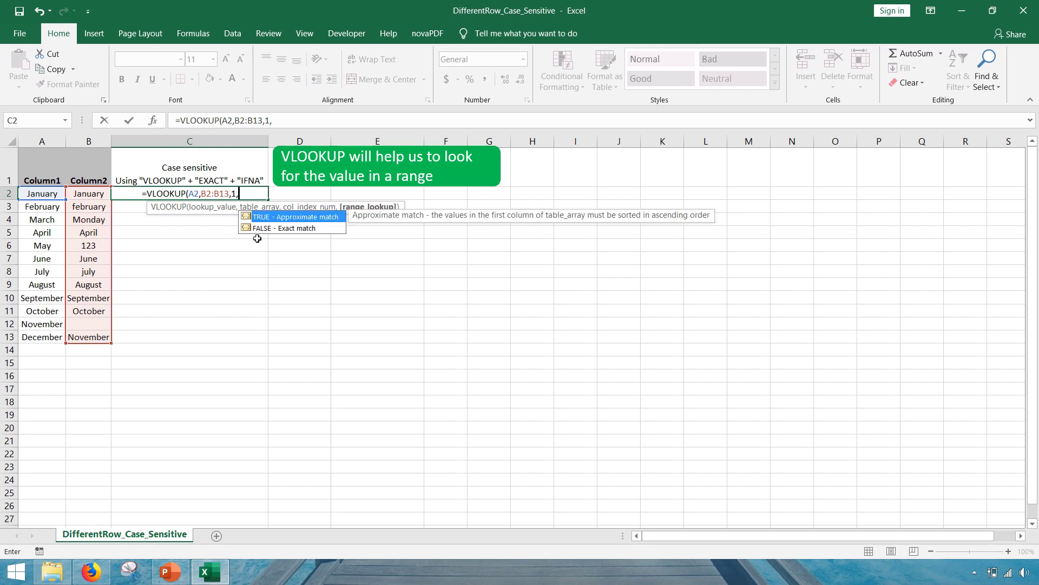
pyautogui.click(293, 227)
pyautogui.doubleClick(293, 227)
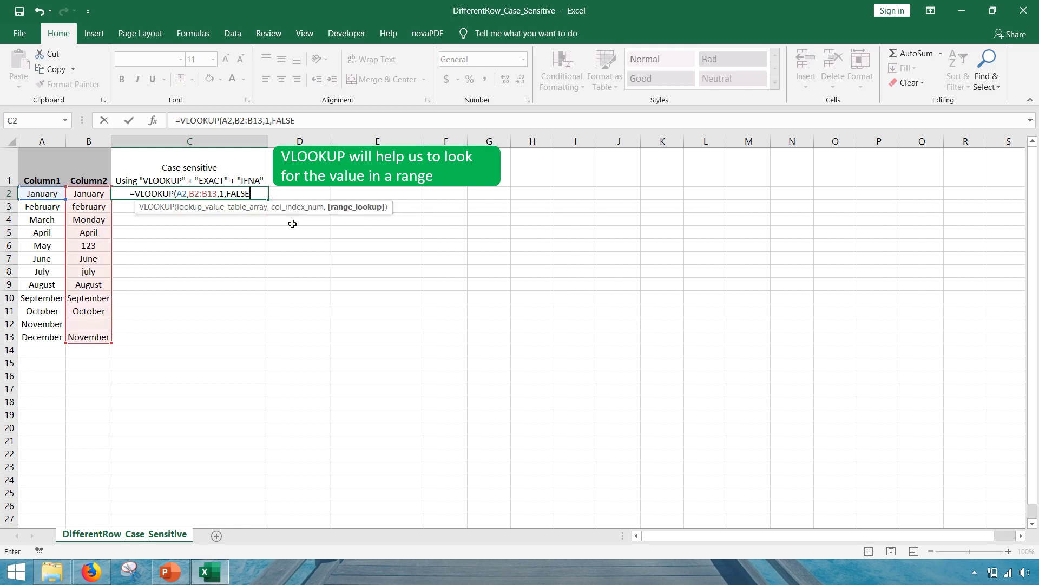
pyautogui.press('Tab')
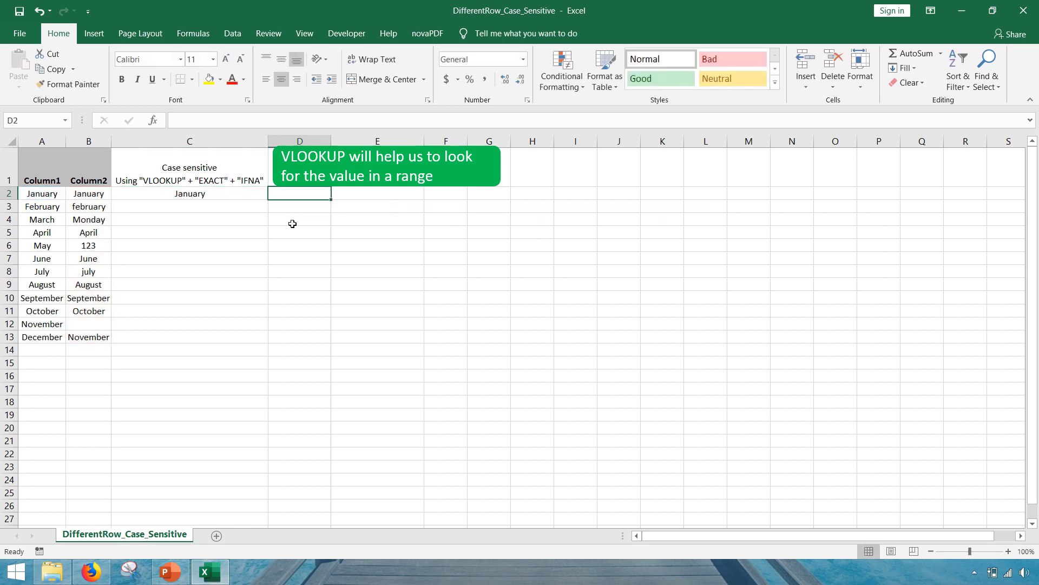
# - Fill the VLOOKUP formula from C2 down to C13, and select A3:C3 to examine the case difference
pyautogui.click(200, 191)
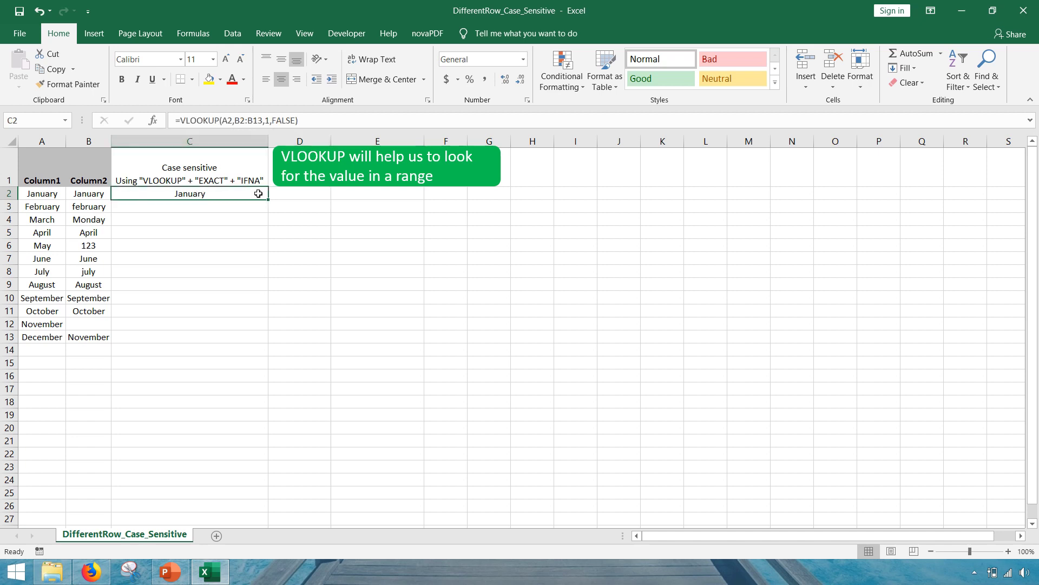
pyautogui.moveTo(268, 200); pyautogui.dragTo(253, 338)
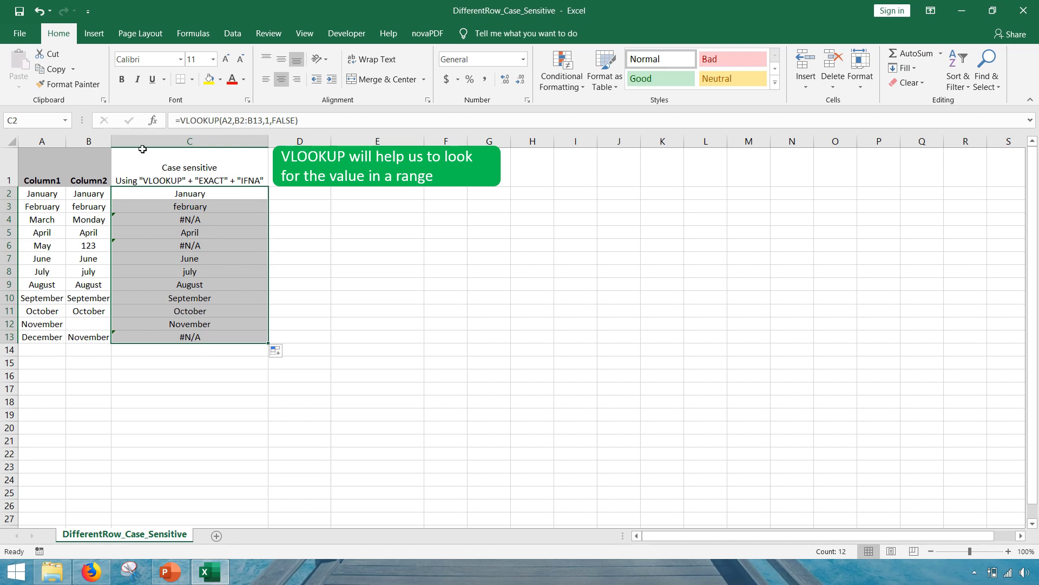
pyautogui.click(253, 206)
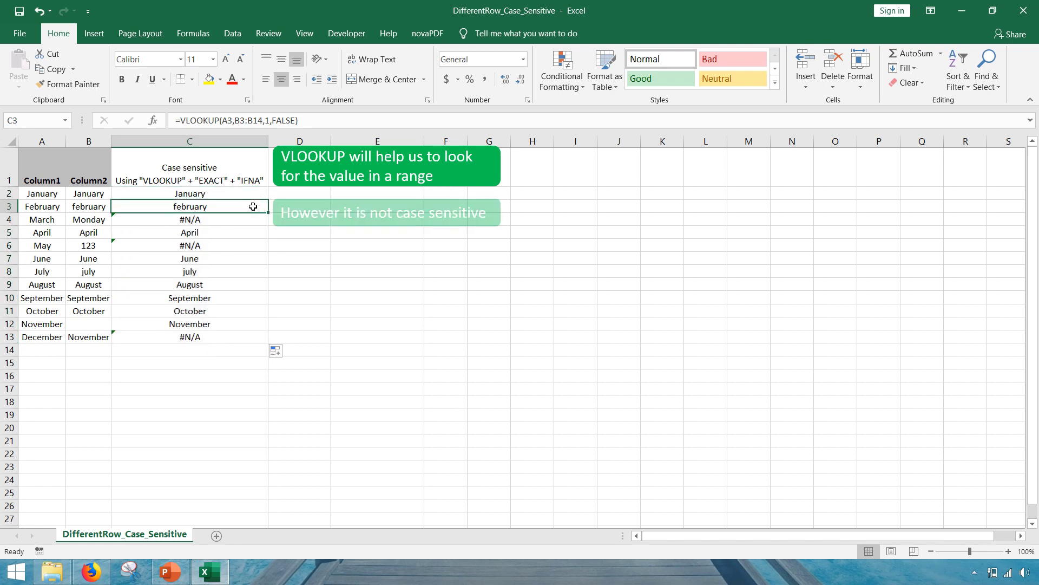
pyautogui.moveTo(48, 206); pyautogui.dragTo(169, 210)
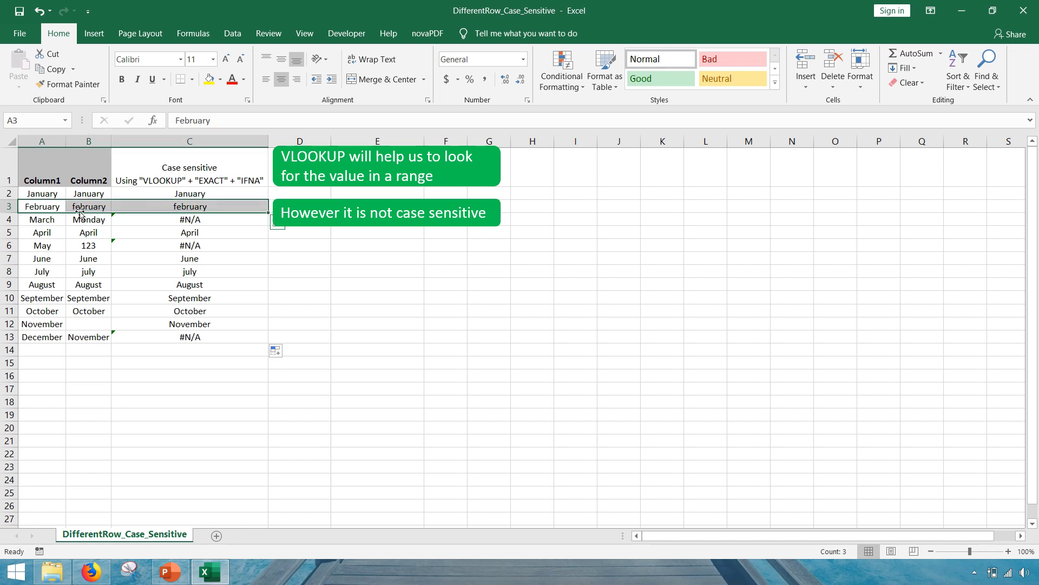
# - Wrap the VLOOKUP in C2 in an EXACT function comparing it with A2, giving =EXACT(A2,VLOOKUP(A2,B2:B13,1,FALSE))
pyautogui.click(189, 192)
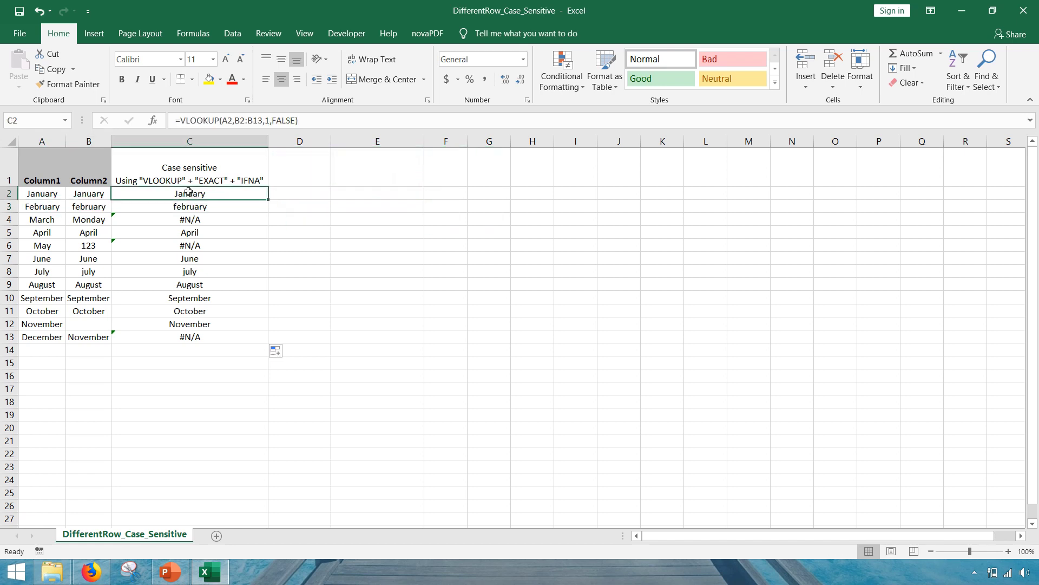
pyautogui.click(184, 122)
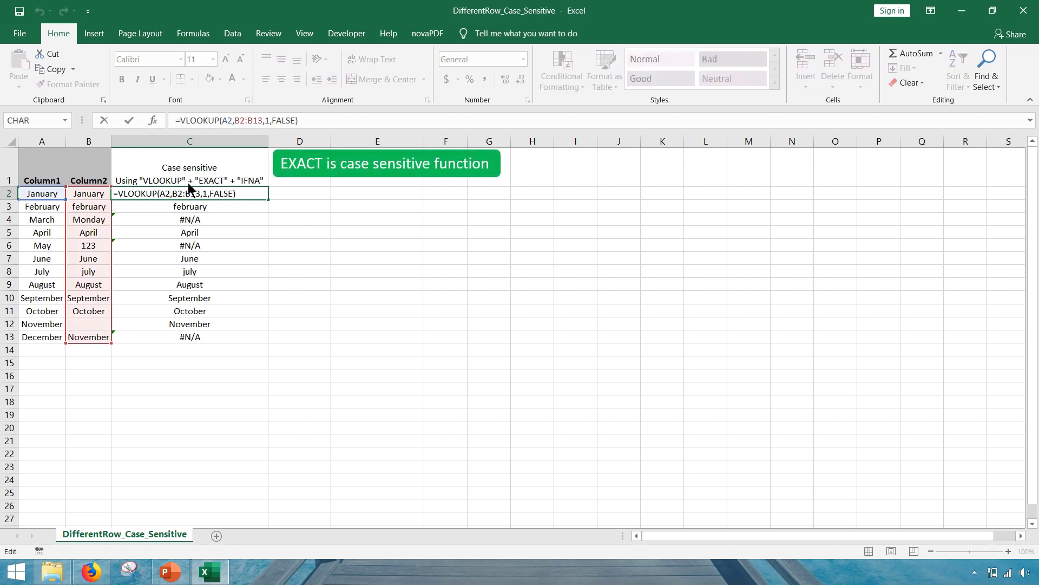
pyautogui.write('exact(')
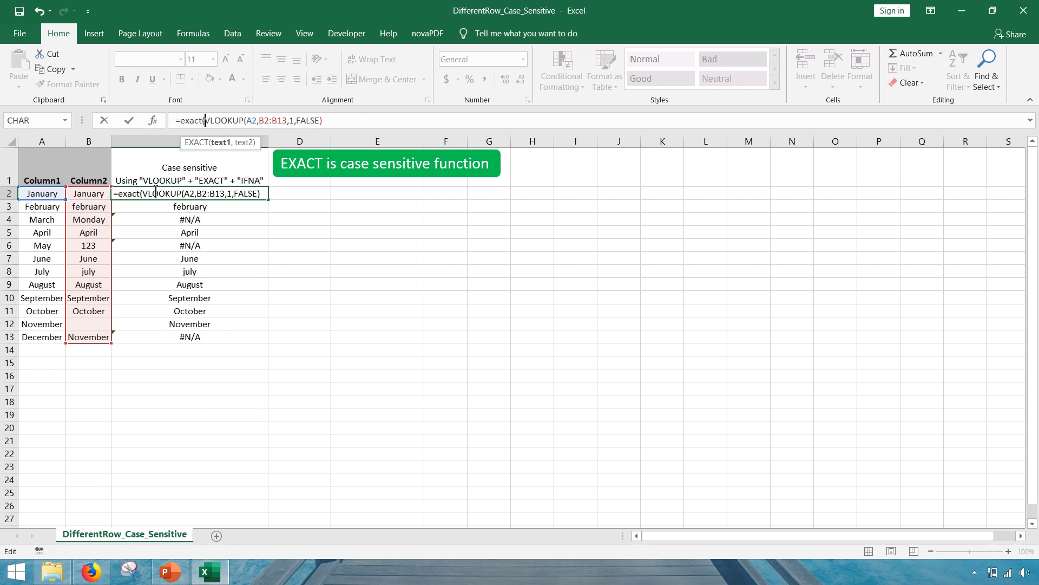
pyautogui.write('A2,')
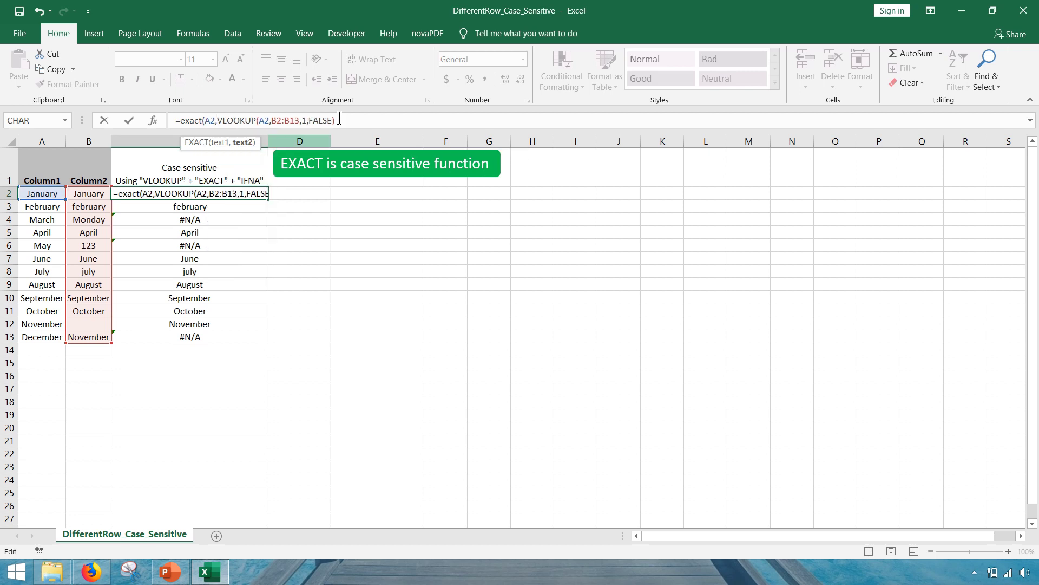
pyautogui.click(364, 116)
pyautogui.write(')')
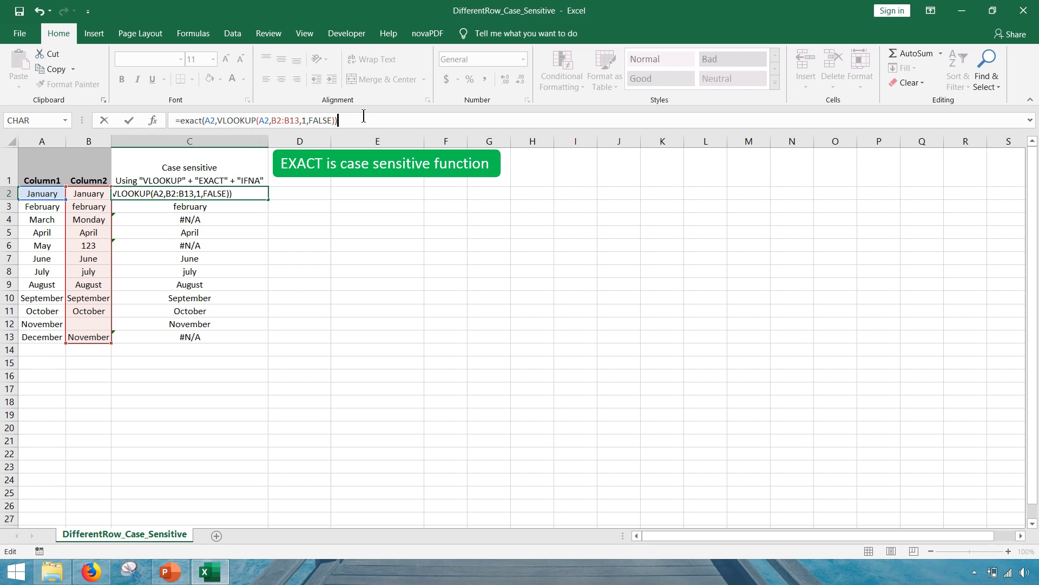
pyautogui.press('Return')
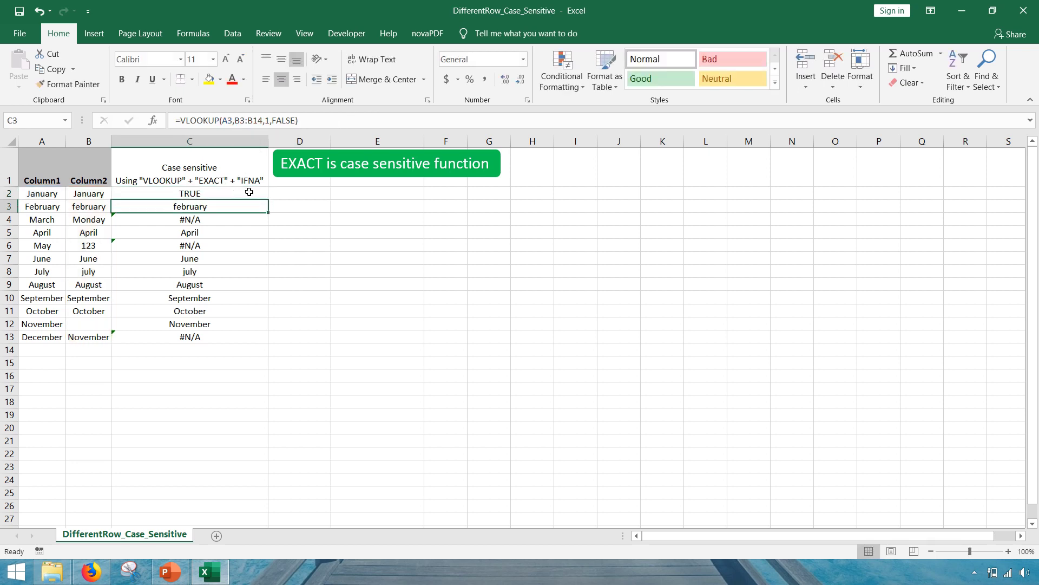
# - Fill the EXACT and VLOOKUP formula from C2 down to C13, and select A3:C3 and A8:C8 to examine the case differences
pyautogui.click(246, 192)
pyautogui.moveTo(270, 200); pyautogui.dragTo(263, 340)
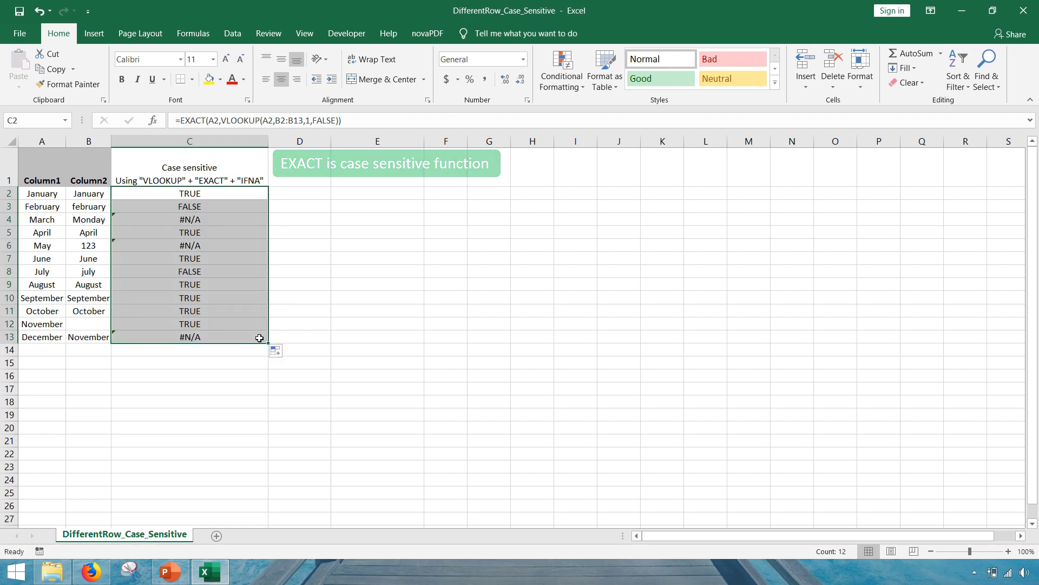
pyautogui.click(217, 360)
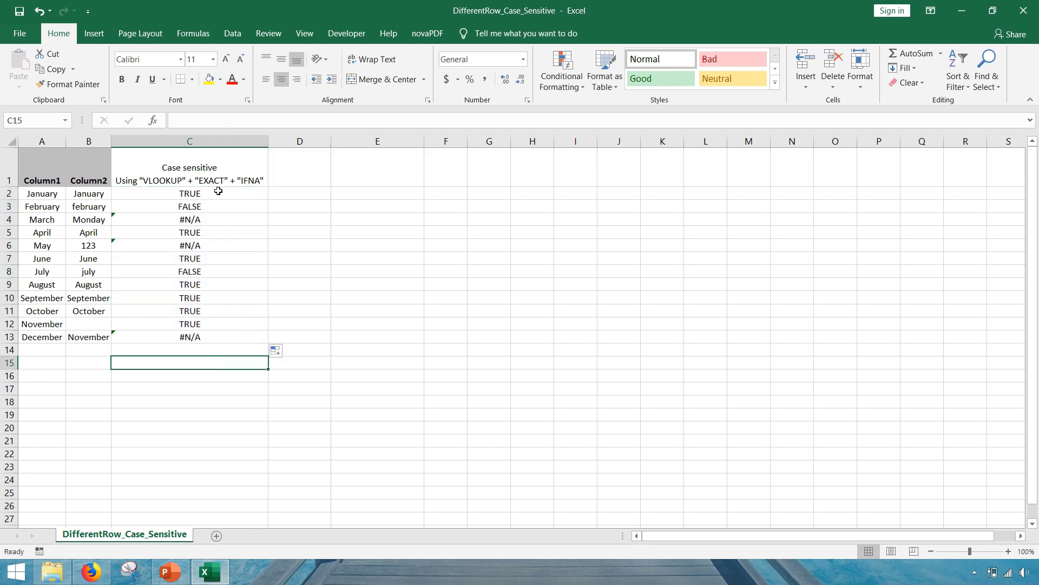
pyautogui.moveTo(184, 205); pyautogui.dragTo(61, 212)
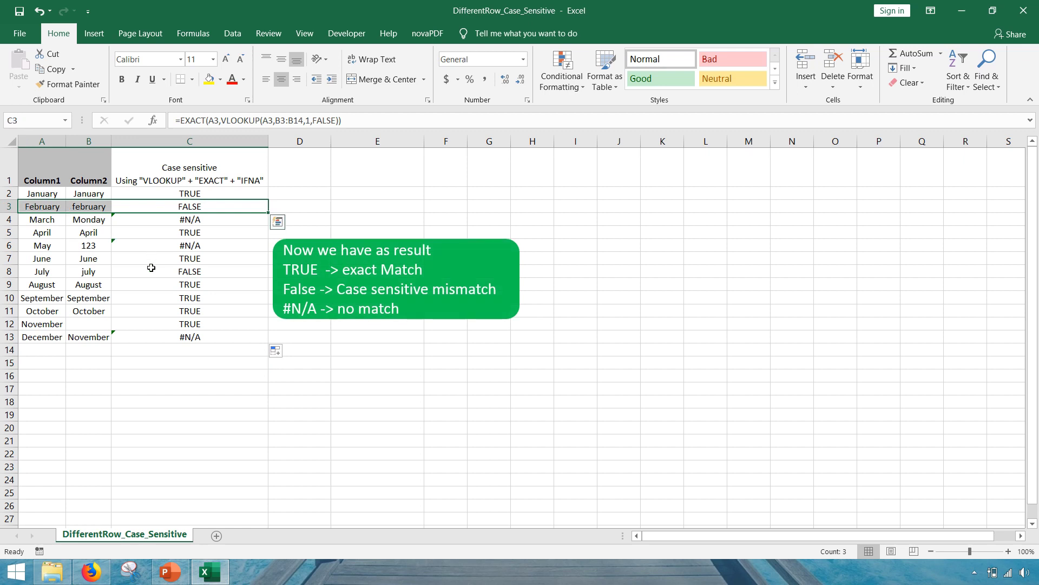
pyautogui.keyDown('ctrl'); pyautogui.moveTo(146, 274); pyautogui.dragTo(64, 274); pyautogui.keyUp('ctrl')
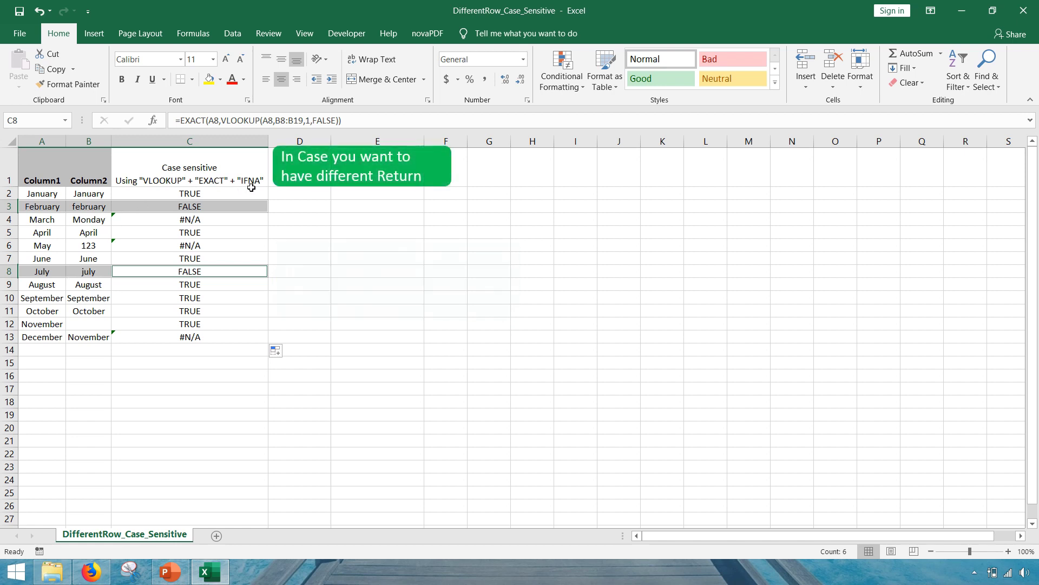
# - Wrap the formula in C2 in IFNA with "FALSE" as the fallback, giving =IFNA(EXACT(A2,VLOOKUP(A2,B2:B13,1,FALSE)),"FALSE")
pyautogui.click(221, 196)
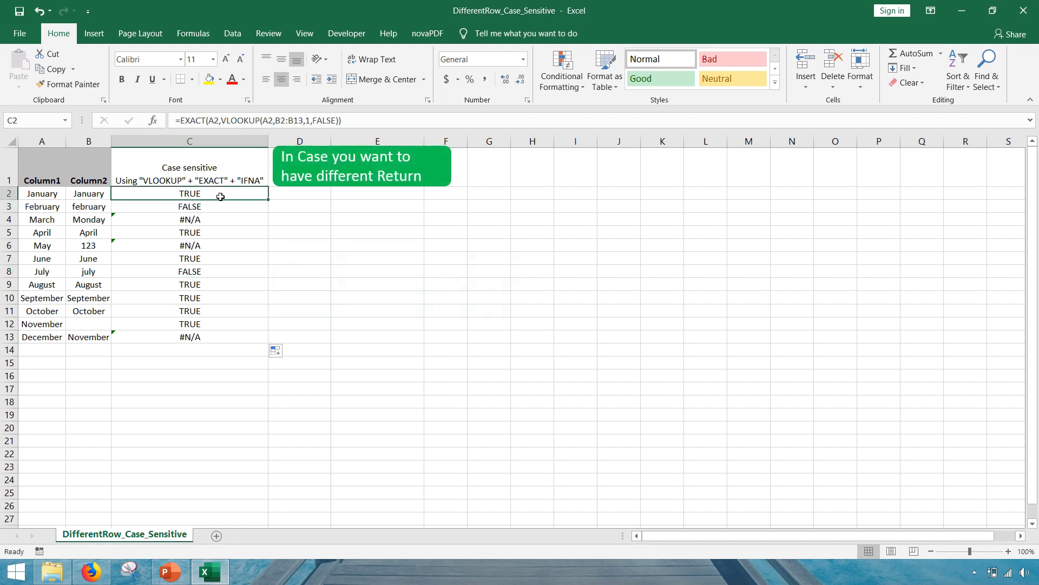
pyautogui.click(181, 121)
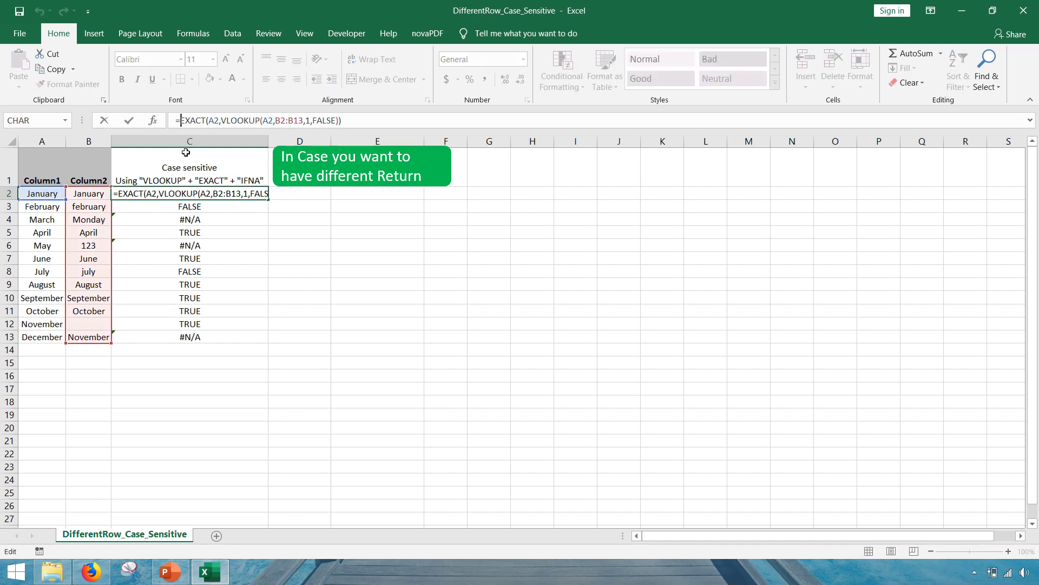
pyautogui.write('ifna(')
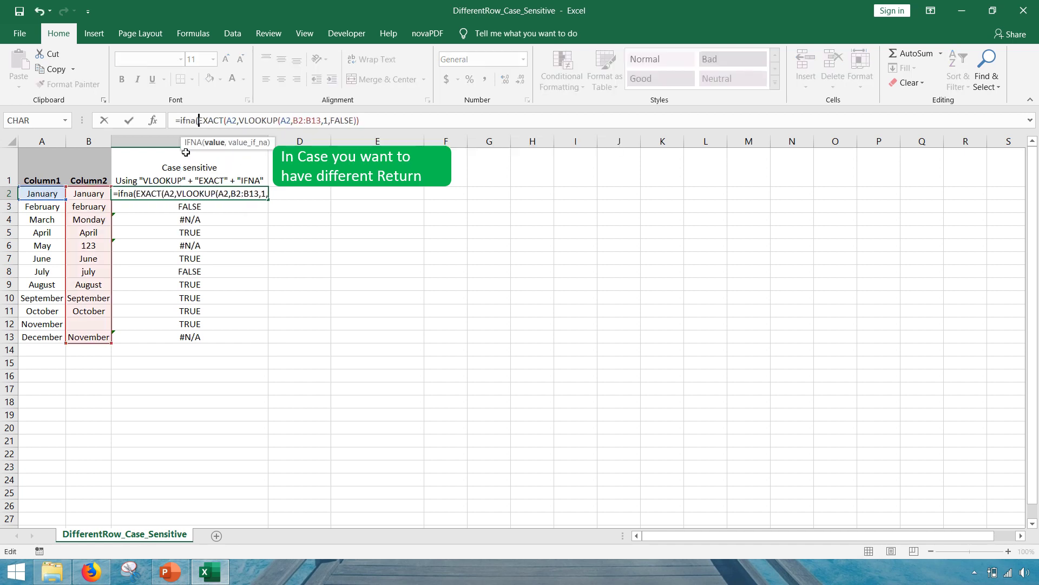
pyautogui.press('End')
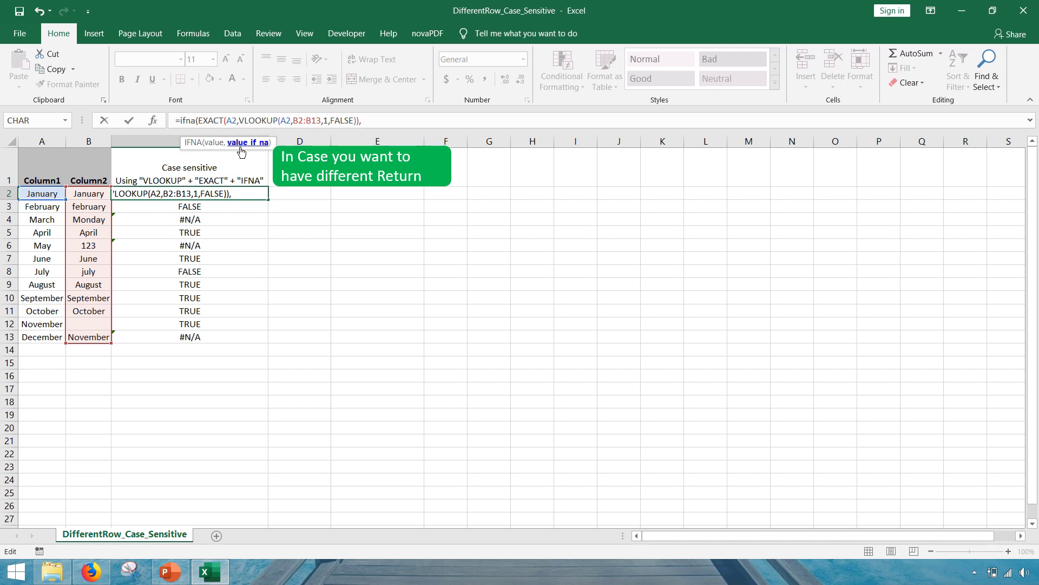
pyautogui.write('"FALSE')
pyautogui.press('Return')
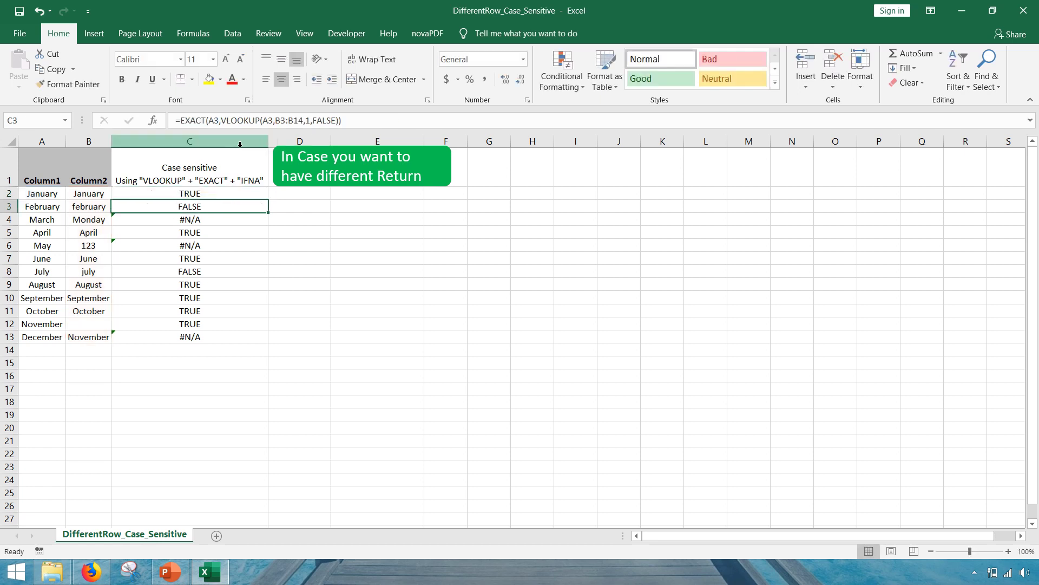
# - Fill the IFNA formula from C2 down to C13, and select the entries in rows 3, 4, 6, 8 and 13 to examine the mismatches
pyautogui.click(223, 196)
pyautogui.moveTo(269, 200); pyautogui.dragTo(250, 342)
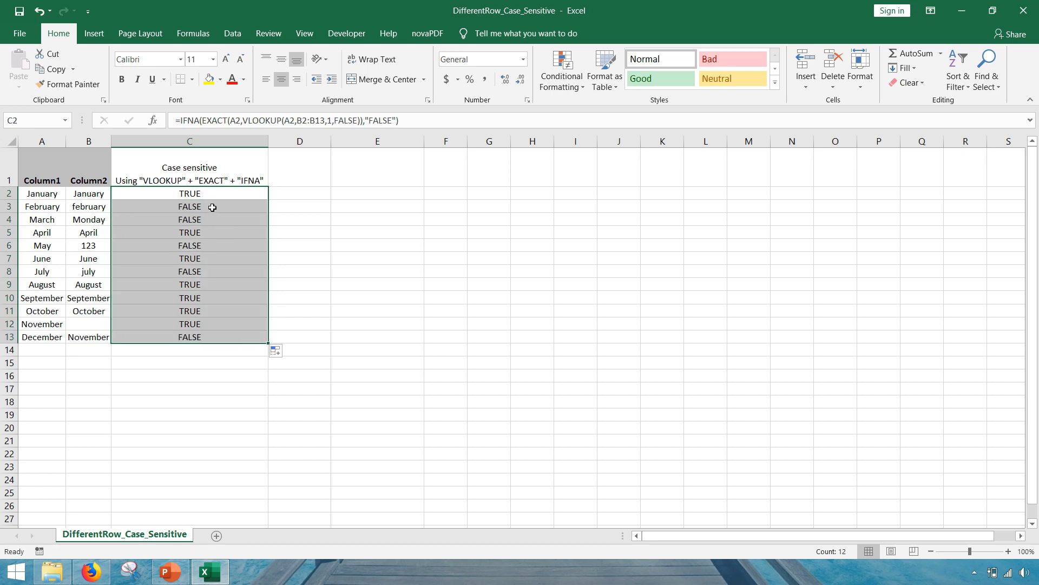
pyautogui.moveTo(212, 208); pyautogui.dragTo(61, 211)
pyautogui.keyDown('ctrl'); pyautogui.moveTo(168, 218); pyautogui.dragTo(42, 220); pyautogui.keyUp('ctrl')
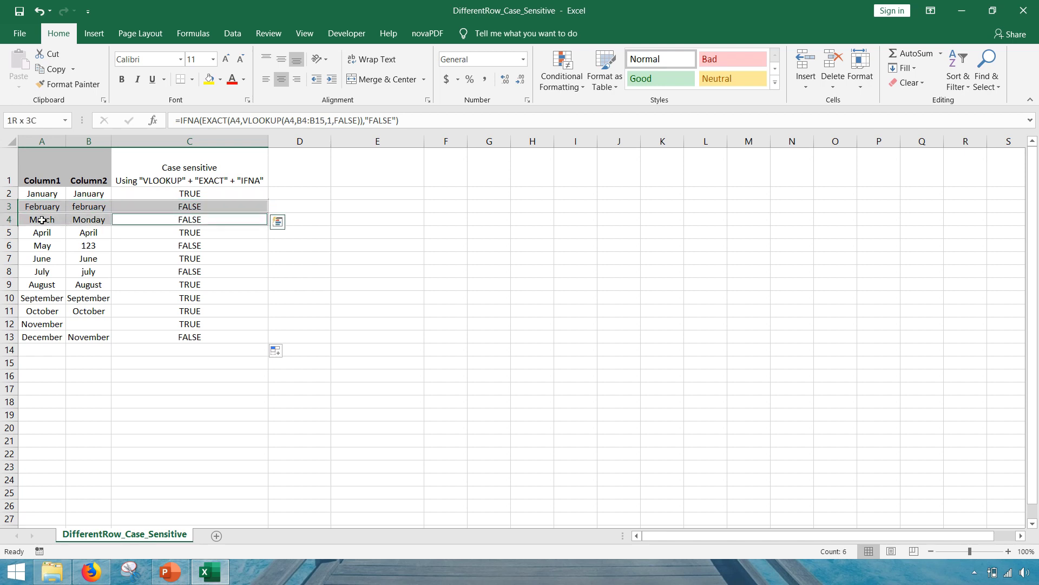
pyautogui.keyDown('ctrl'); pyautogui.moveTo(153, 243); pyautogui.dragTo(48, 245); pyautogui.keyUp('ctrl')
pyautogui.keyDown('ctrl'); pyautogui.moveTo(140, 275); pyautogui.dragTo(66, 277); pyautogui.keyUp('ctrl')
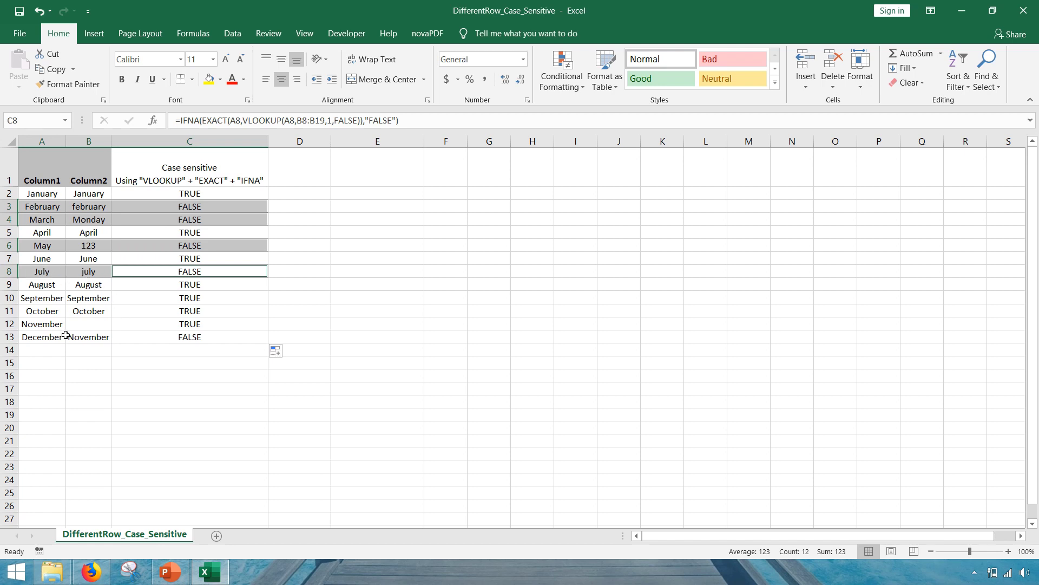
pyautogui.keyDown('ctrl'); pyautogui.click(49, 337); pyautogui.keyUp('ctrl')
pyautogui.keyDown('ctrl'); pyautogui.click(172, 338); pyautogui.keyUp('ctrl')
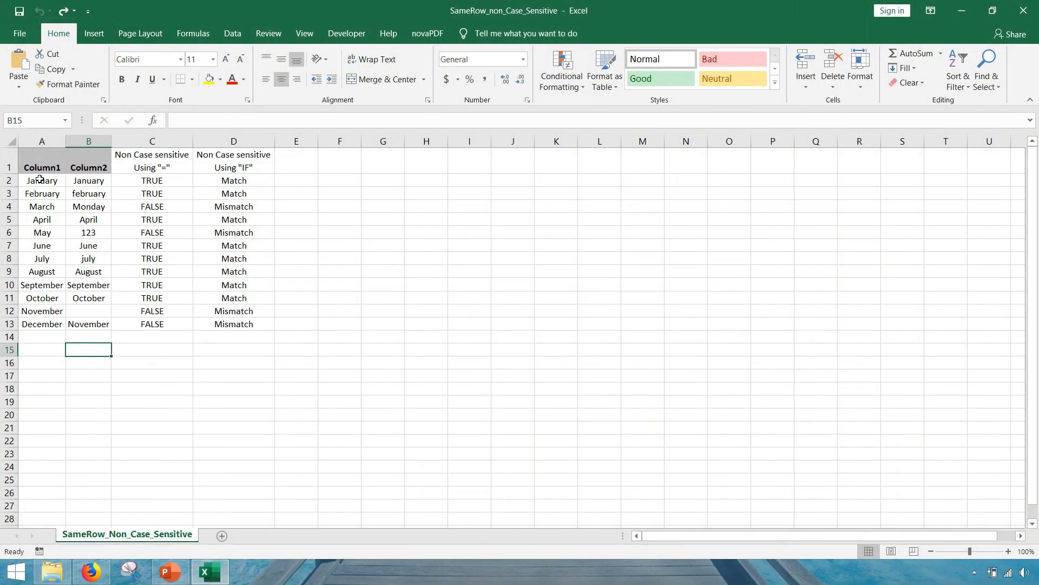
# - Start a formula-based conditional formatting rule for A2:B13 of the SameRow_Non_Case_Sensitive sheet with the formula =$A2=$B2
pyautogui.moveTo(39, 179); pyautogui.dragTo(82, 317)
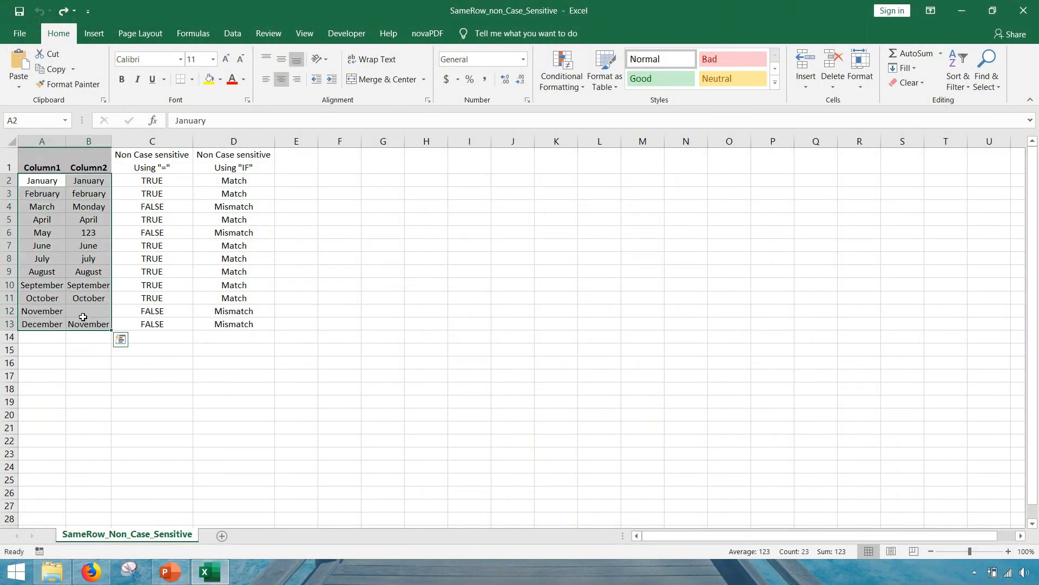
pyautogui.click(580, 84)
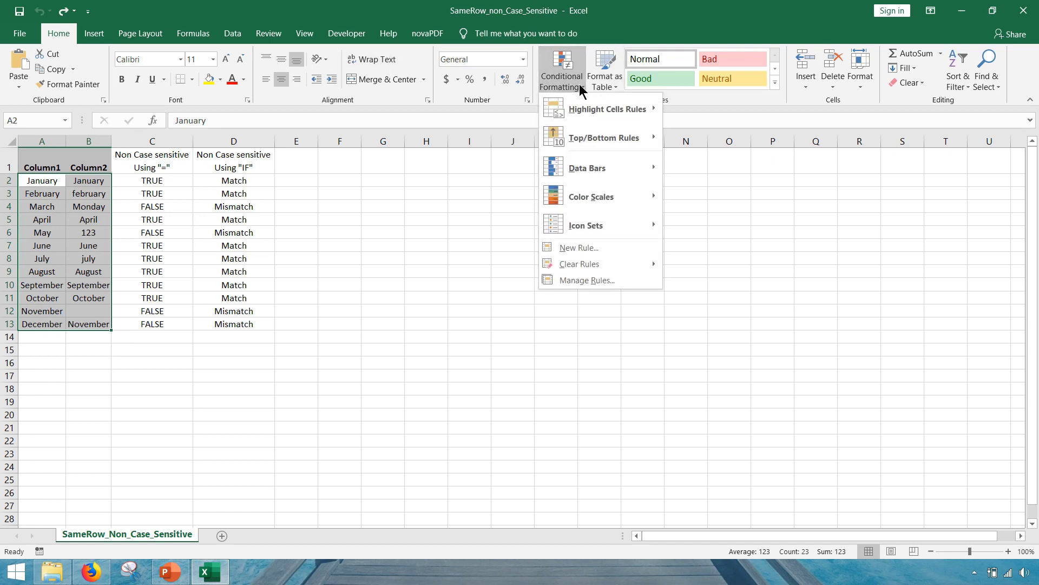
pyautogui.click(596, 248)
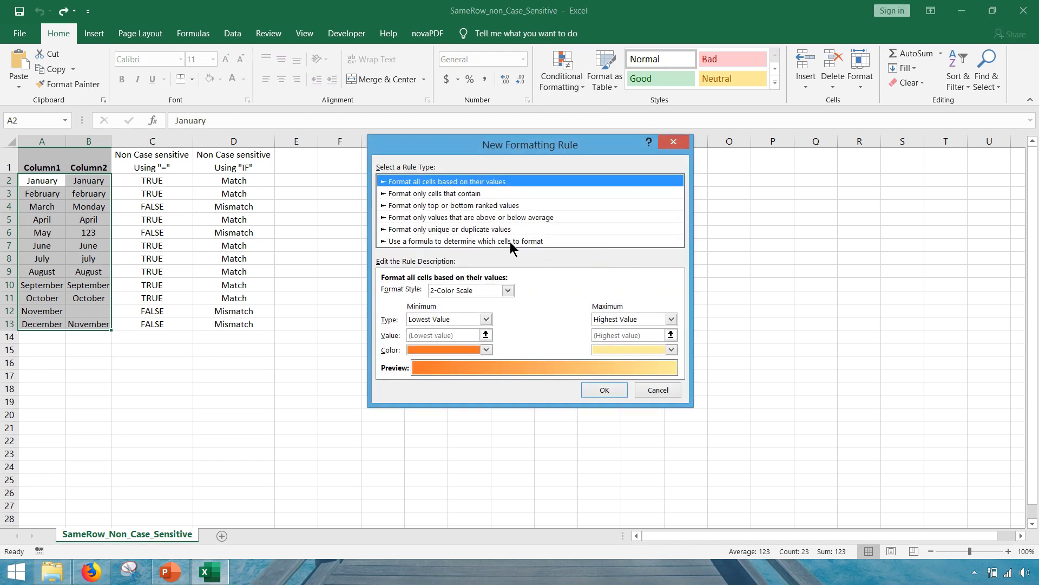
pyautogui.click(510, 241)
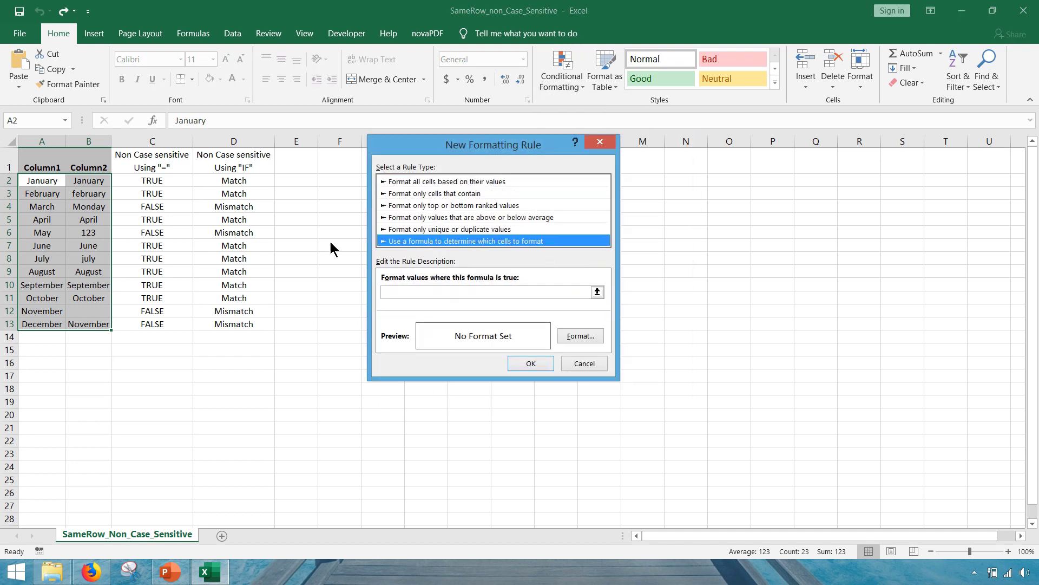
pyautogui.click(421, 297)
pyautogui.write('=')
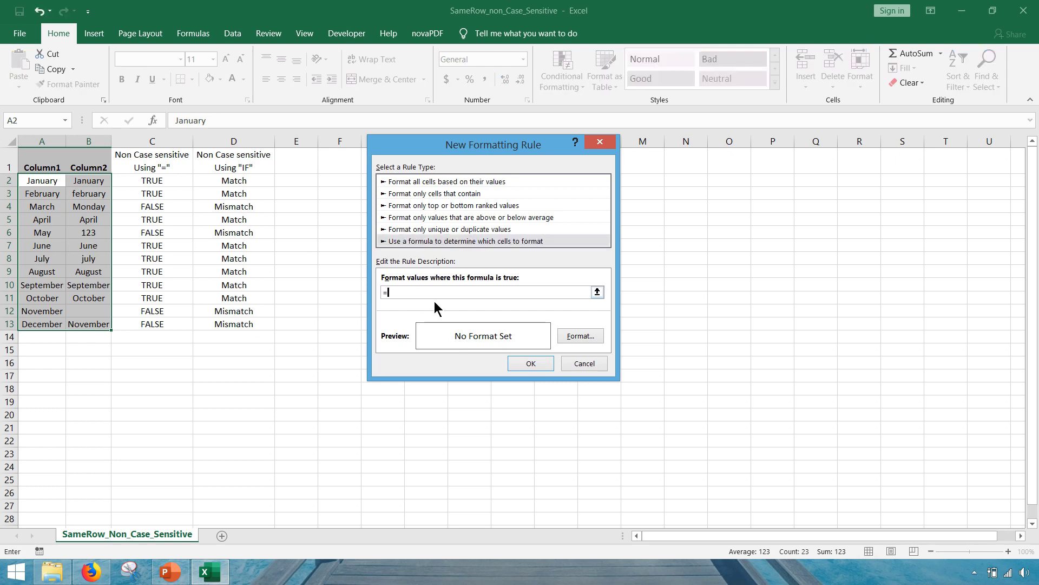
pyautogui.write('$A2=$B2')
# - Give the =$A2=$B2 rule a green fill and apply it to the selected cells
pyautogui.click(564, 339)
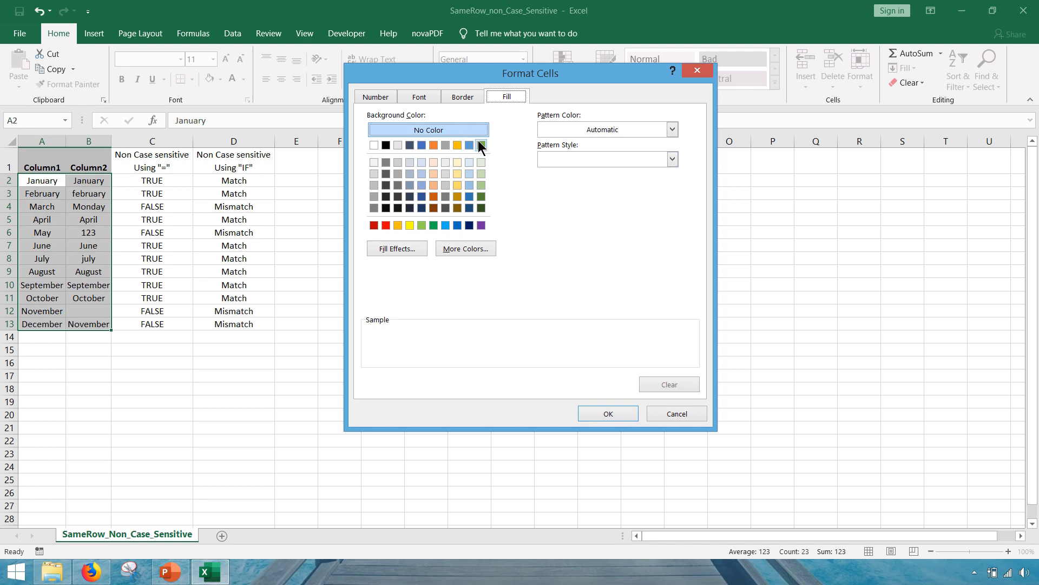
pyautogui.click(481, 145)
pyautogui.click(607, 413)
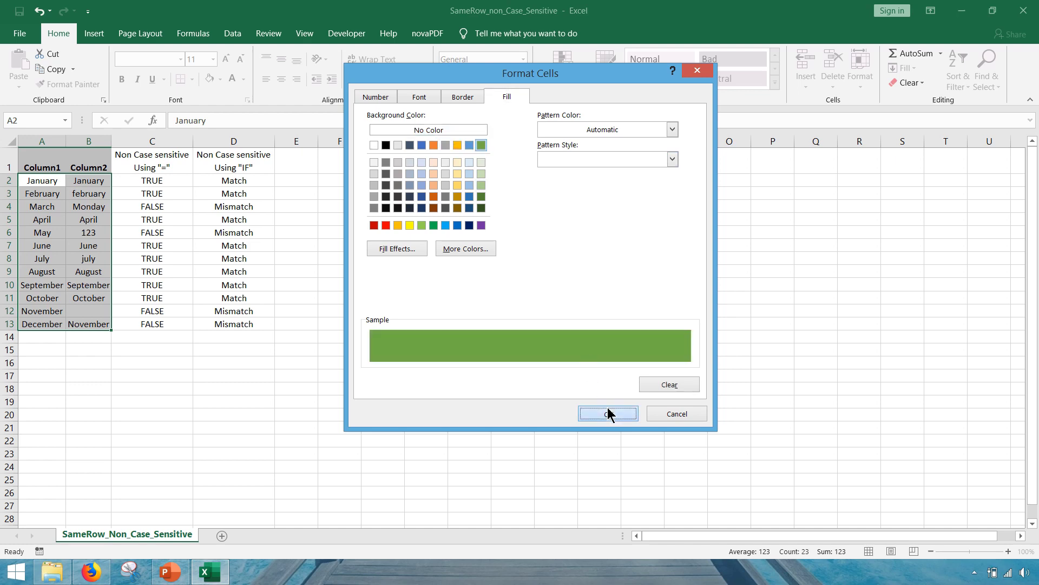
pyautogui.click(533, 364)
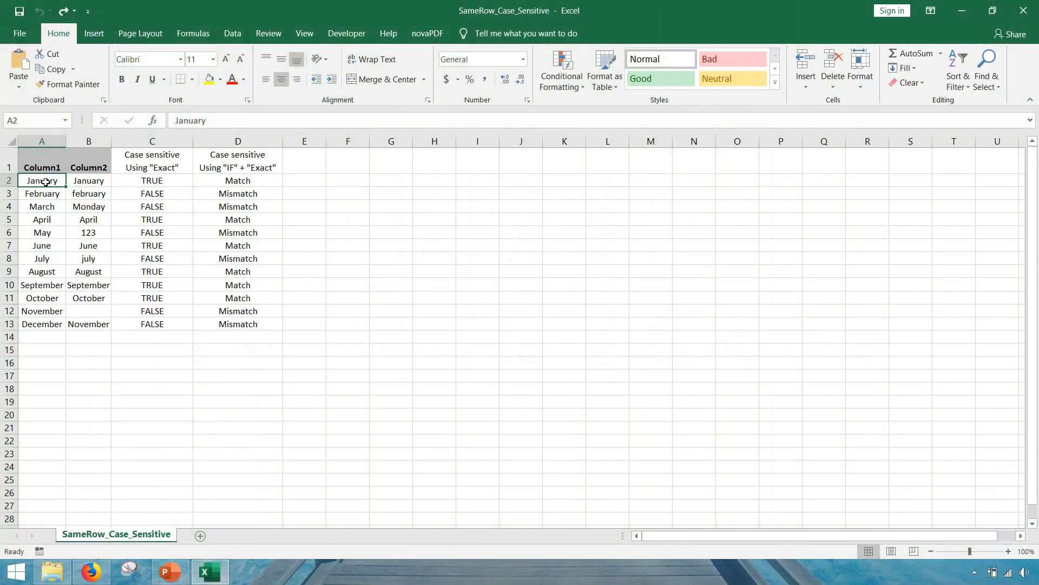
# - Start a formula-based conditional formatting rule for A2:B13 of the SameRow_Case_Sensitive sheet with the formula =exact($A2,$B2)
pyautogui.moveTo(44, 188); pyautogui.dragTo(88, 324)
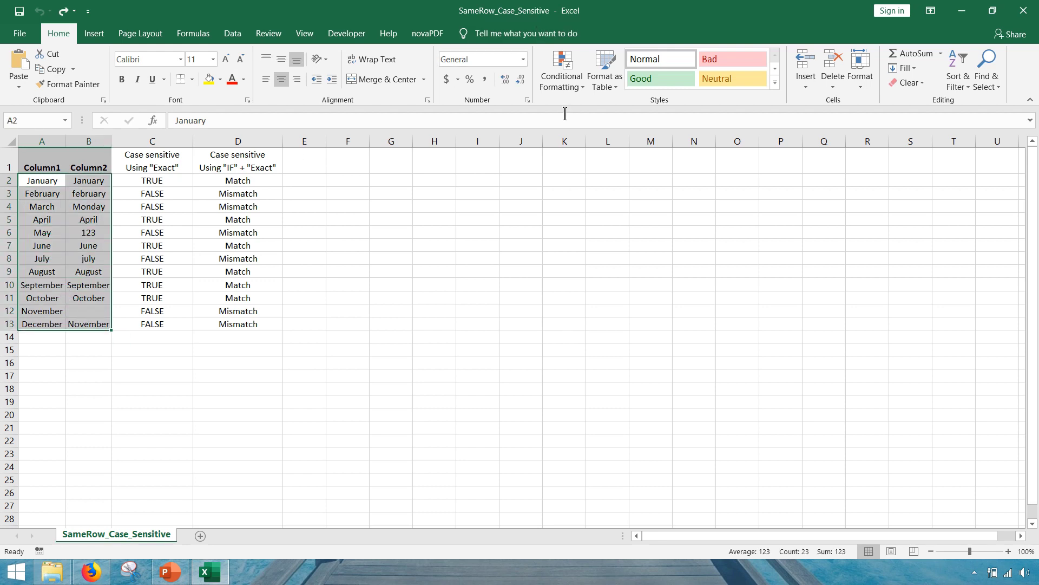
pyautogui.click(571, 86)
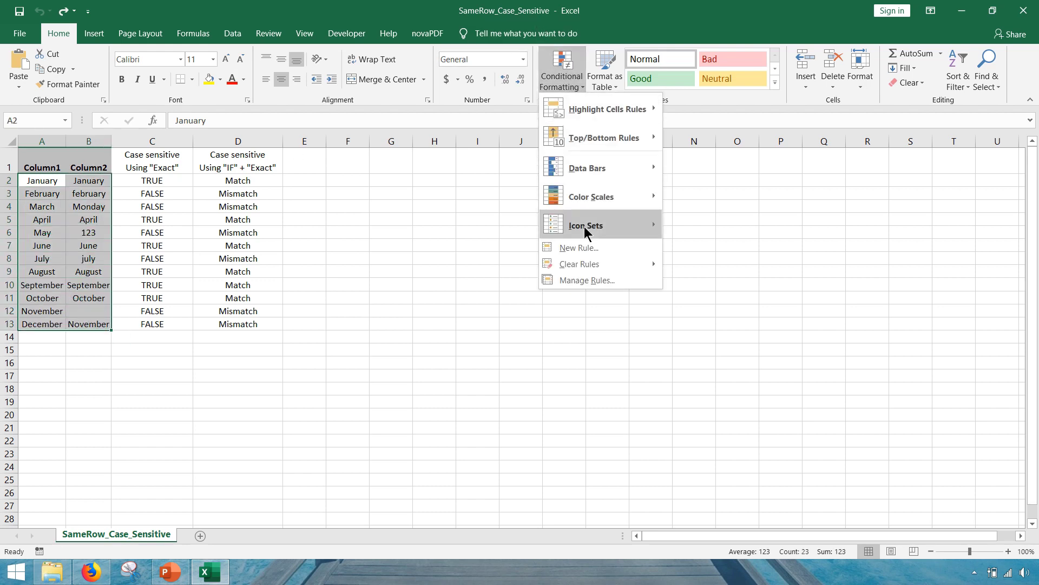
pyautogui.click(584, 248)
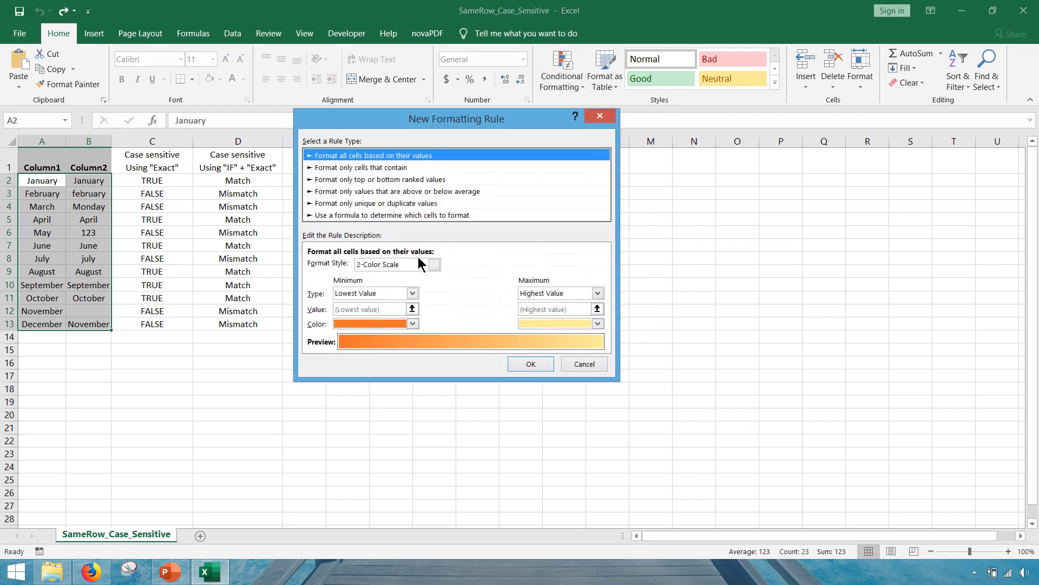
pyautogui.click(377, 217)
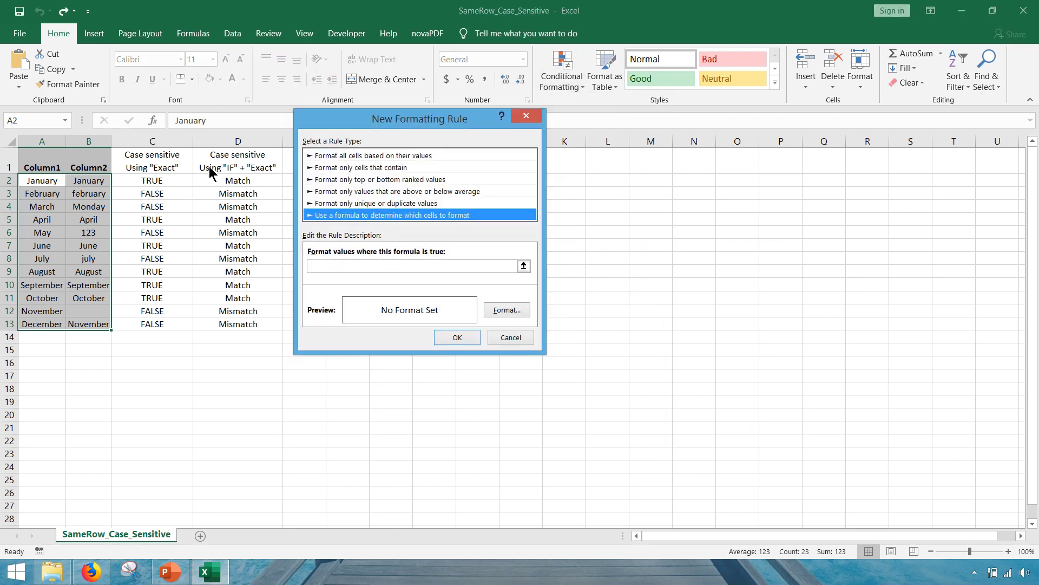
pyautogui.click(368, 266)
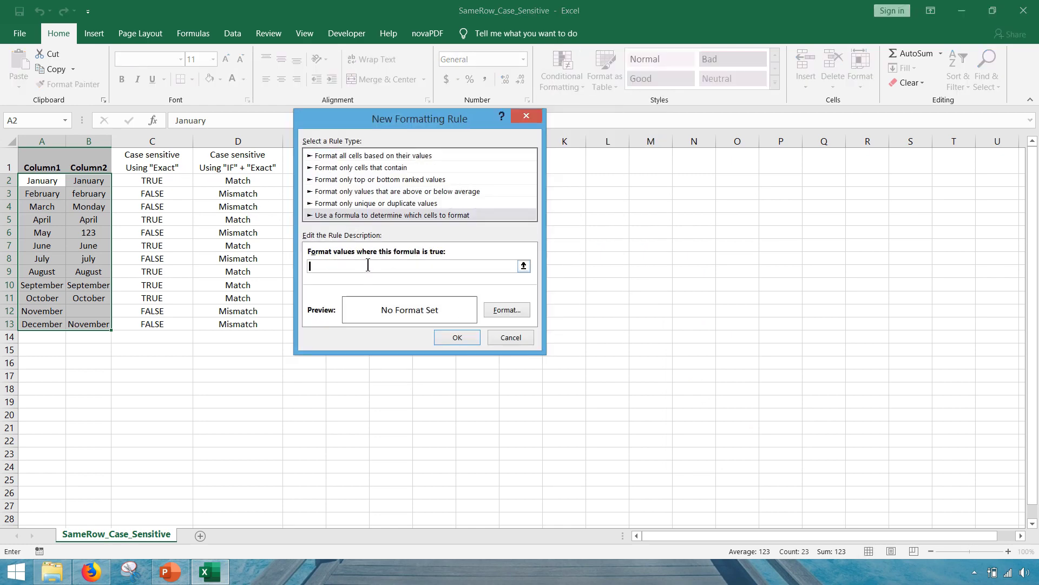
pyautogui.write('=exact($A2,$B2)')
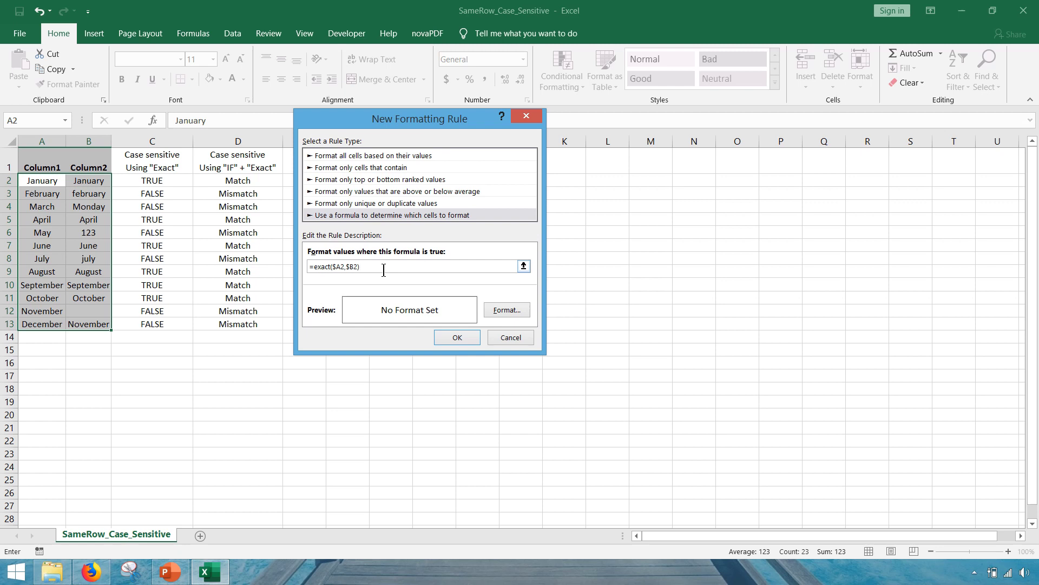
# - Apply the EXACT rule with a green fill, and select the entries in rows 3, 4, 6, 8, 12 and 13 to examine the mismatches
pyautogui.click(503, 310)
pyautogui.click(404, 119)
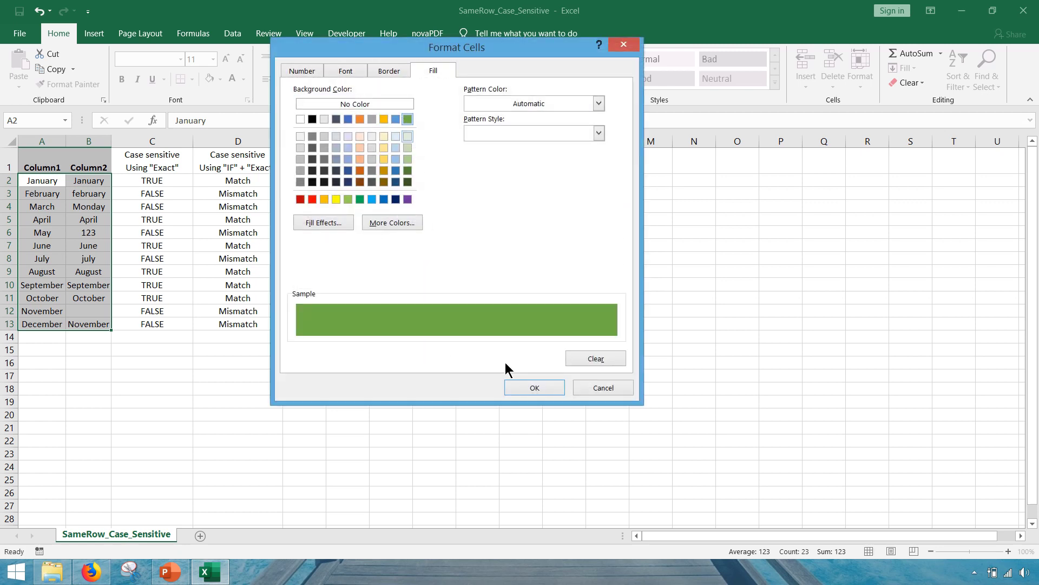
pyautogui.click(523, 385)
pyautogui.click(457, 338)
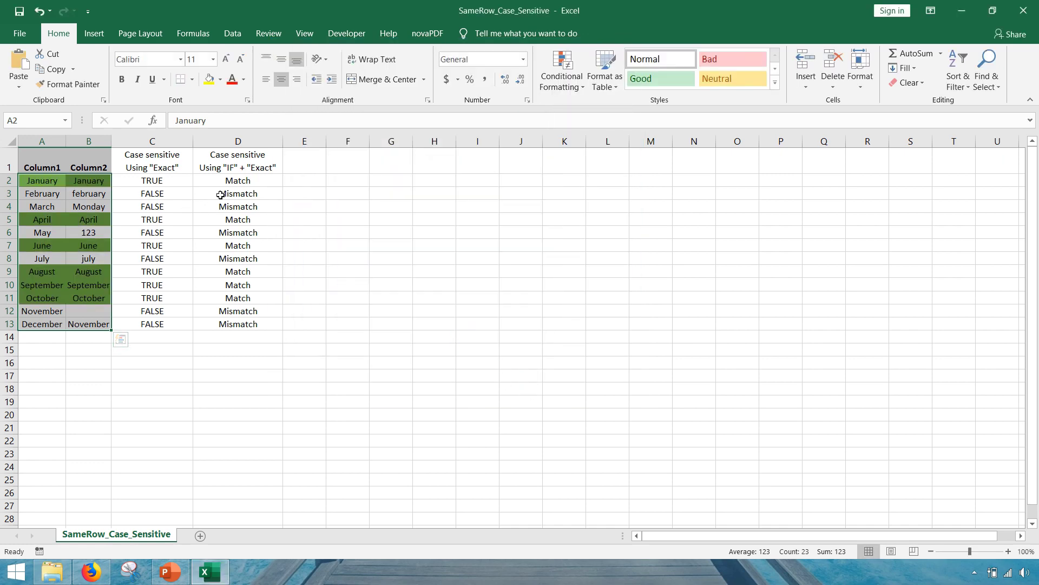
pyautogui.moveTo(214, 196); pyautogui.dragTo(63, 205)
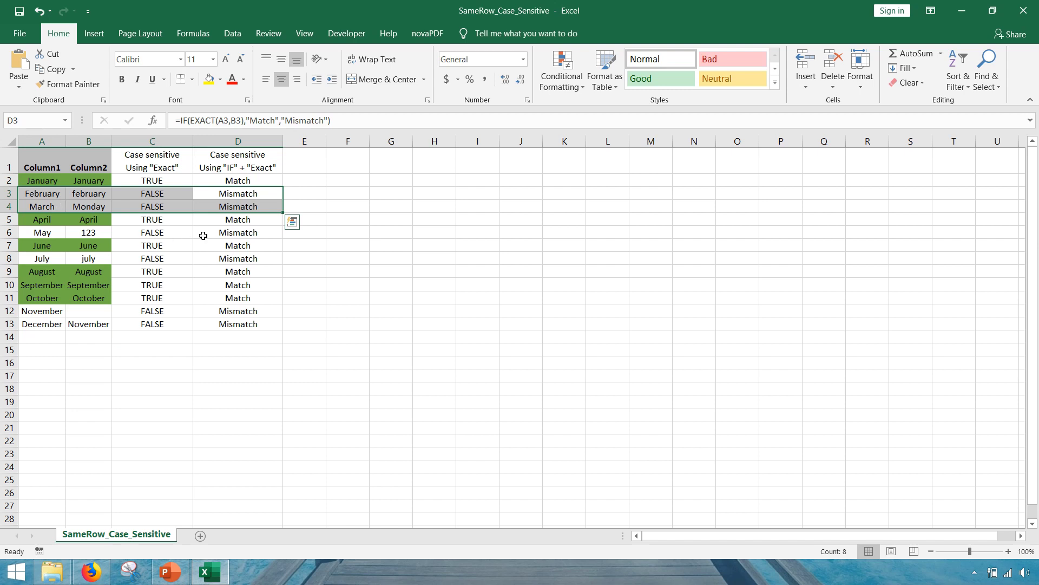
pyautogui.moveTo(207, 234); pyautogui.dragTo(53, 232)
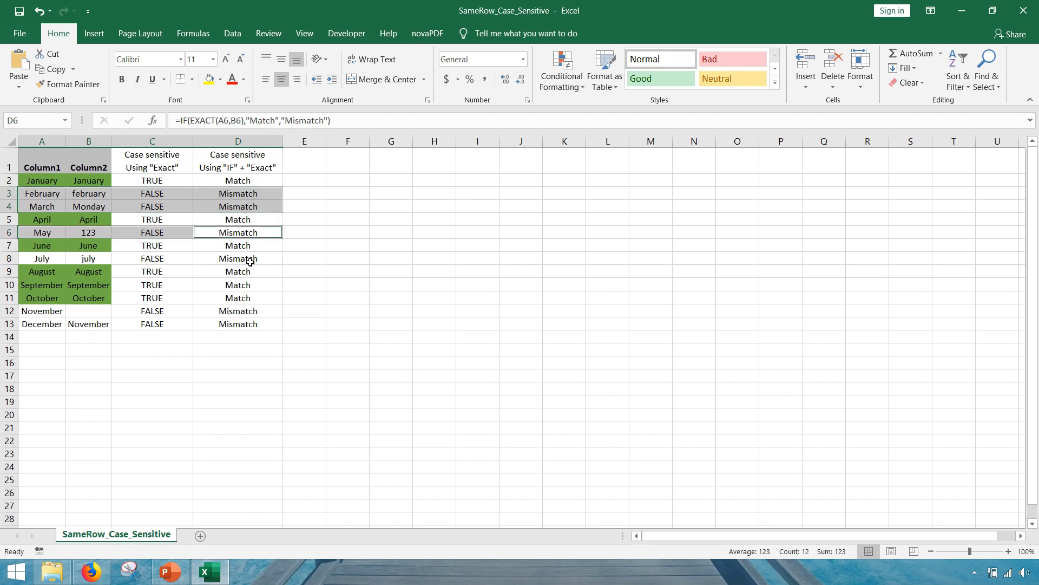
pyautogui.moveTo(235, 259); pyautogui.dragTo(51, 257)
pyautogui.moveTo(219, 308); pyautogui.dragTo(47, 322)
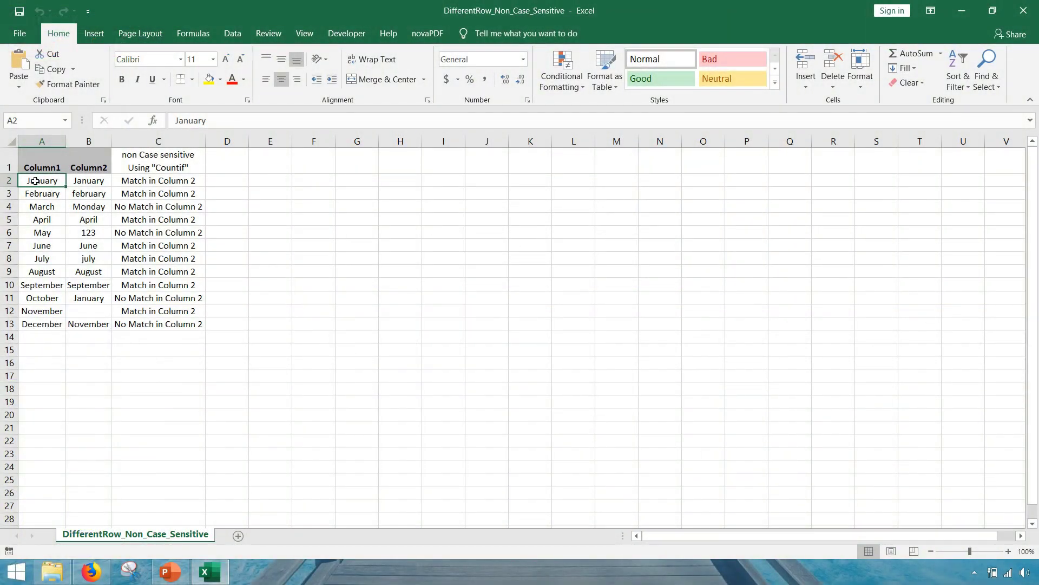
# - Highlight duplicate values in A2:B13 of the DifferentRow_Non_Case_Sensitive sheet using Green Fill with Dark Green Text
pyautogui.moveTo(46, 187); pyautogui.dragTo(107, 323)
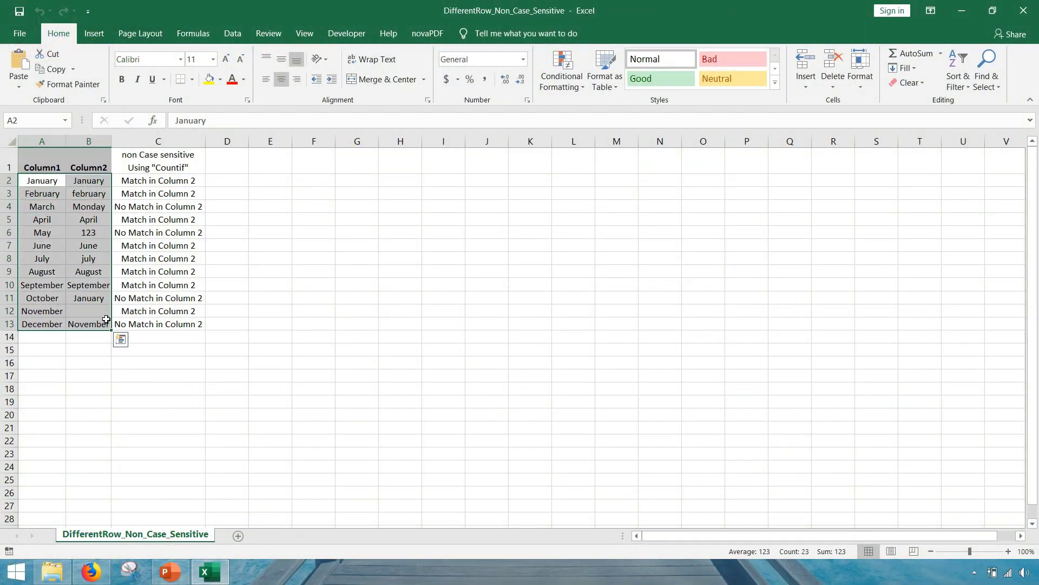
pyautogui.click(579, 95)
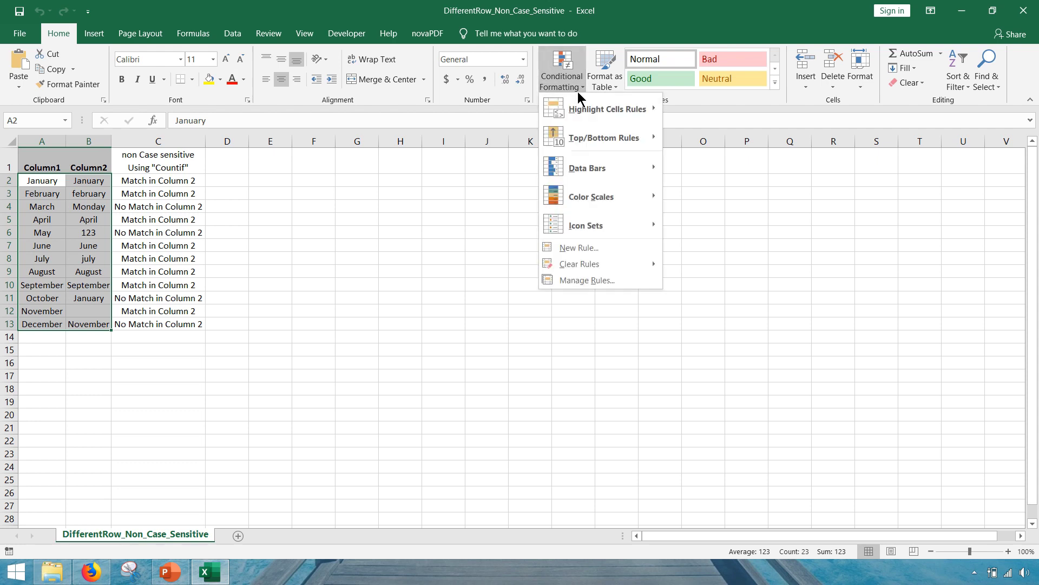
pyautogui.moveTo(584, 106)
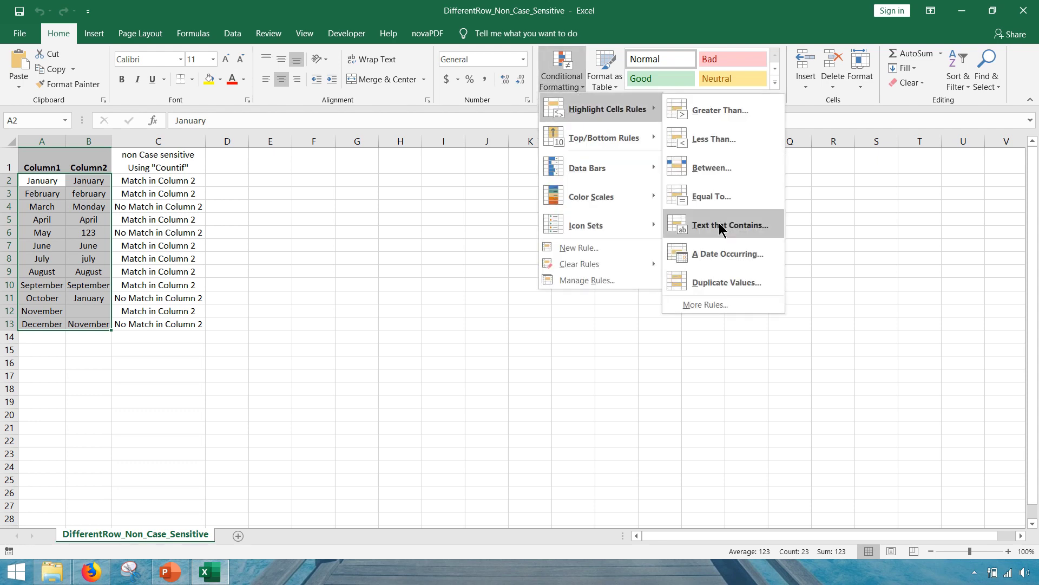
pyautogui.click(726, 286)
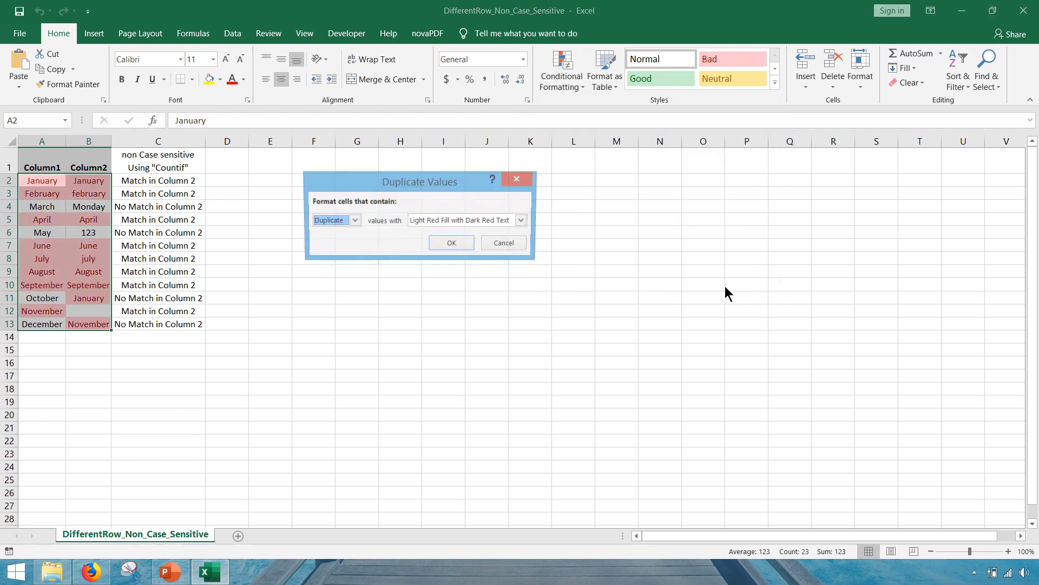
pyautogui.click(523, 222)
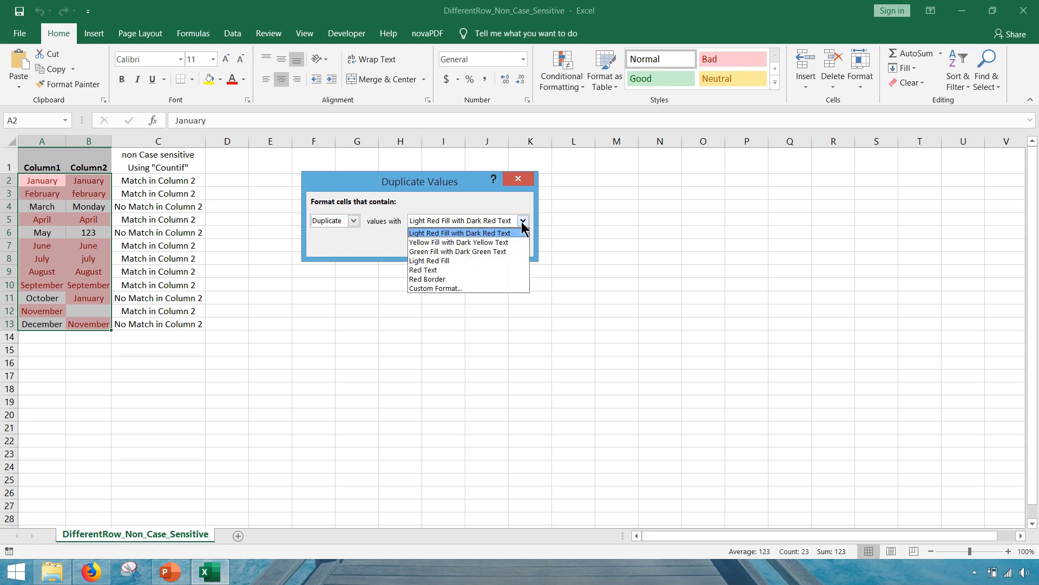
pyautogui.click(480, 252)
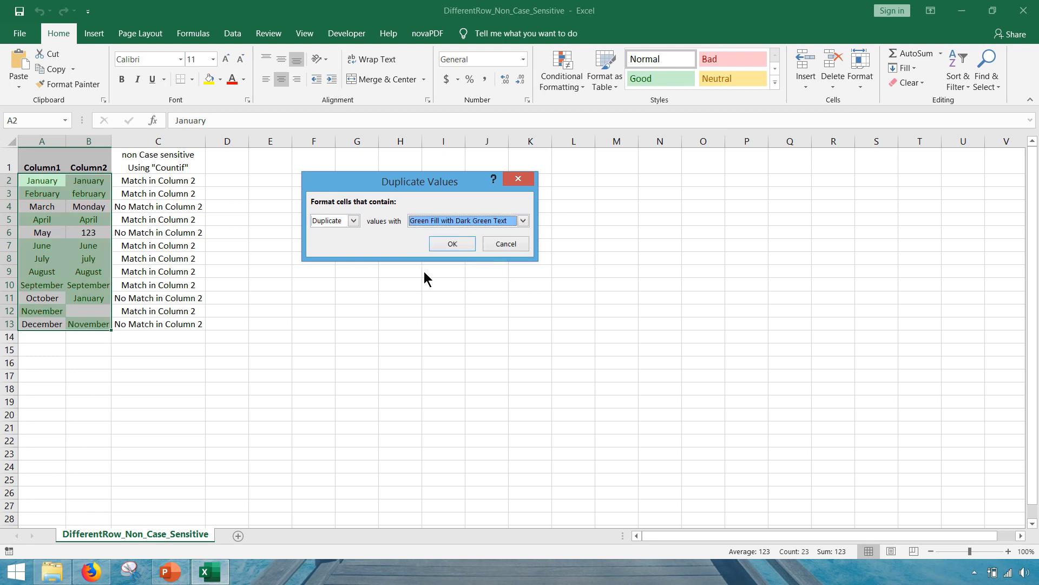
pyautogui.click(452, 244)
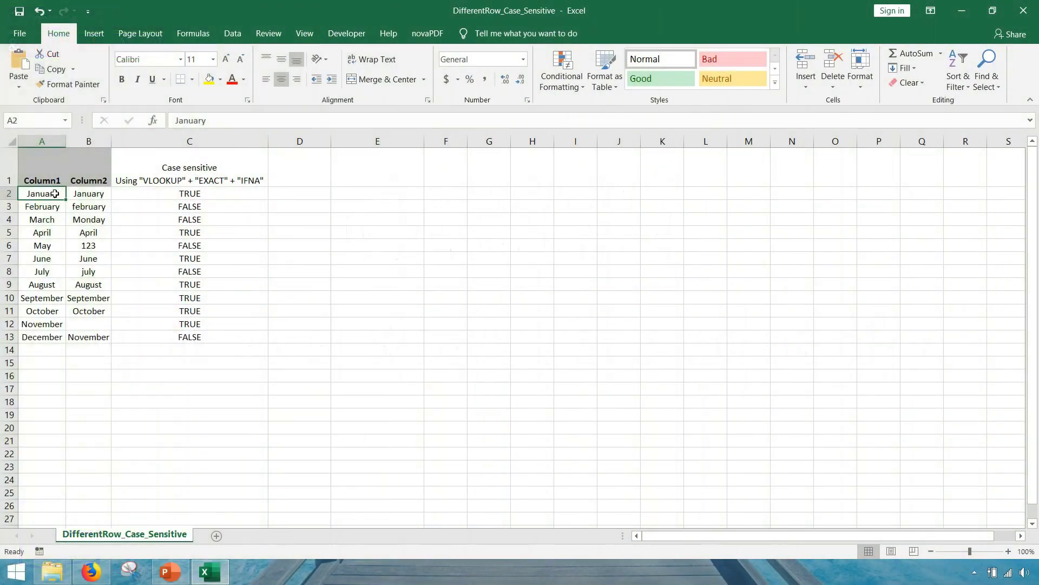
# - Start a formula-based conditional formatting rule for A2:A13 of the DifferentRow_Case_Sensitive sheet with the formula =exact($A2,vlookup(A2,$B:$B,1,FALSE))
pyautogui.moveTo(42, 195); pyautogui.dragTo(53, 336)
pyautogui.click(569, 84)
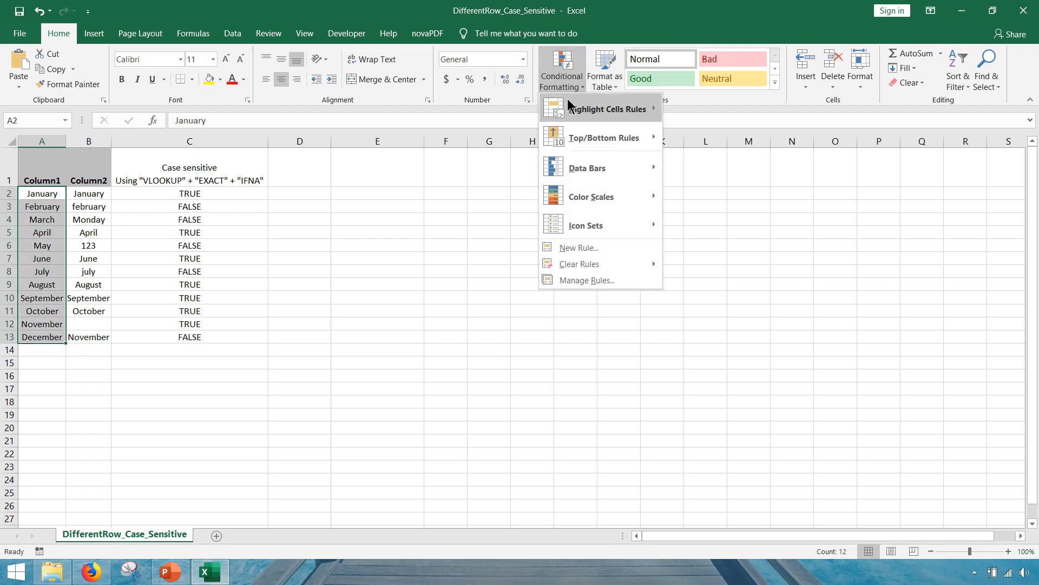
pyautogui.click(580, 249)
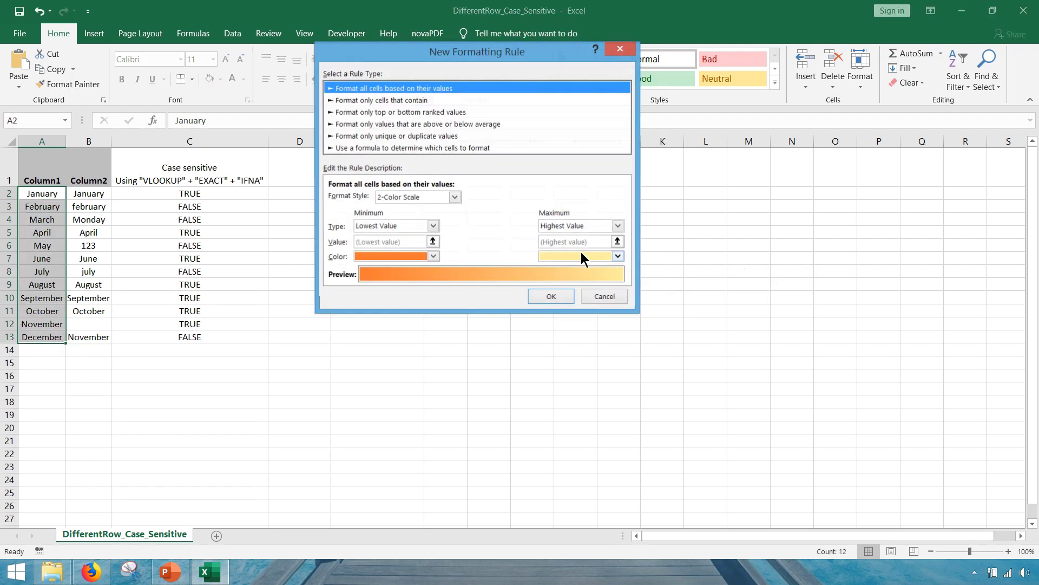
pyautogui.click(432, 150)
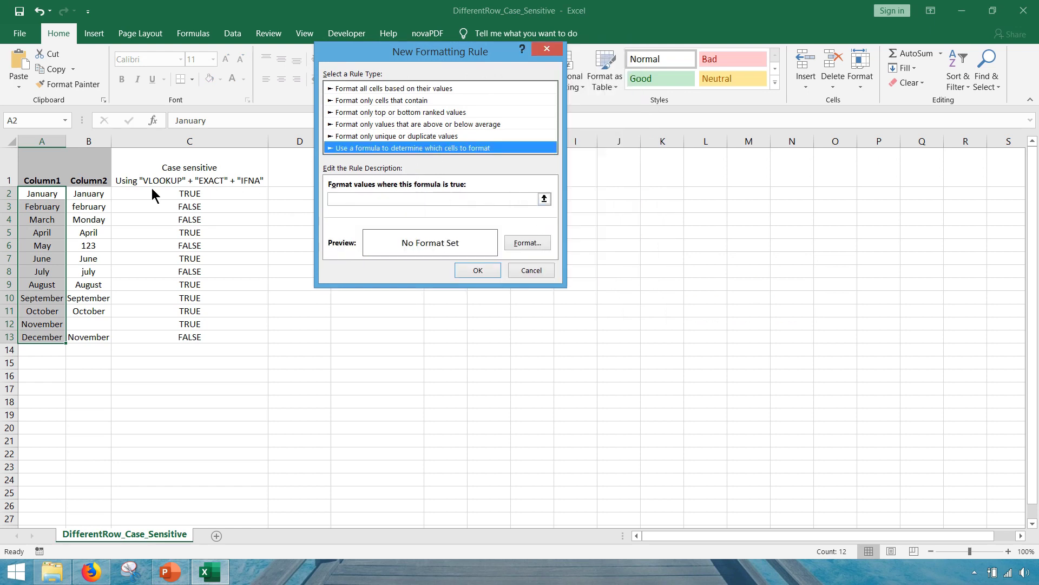
pyautogui.click(355, 202)
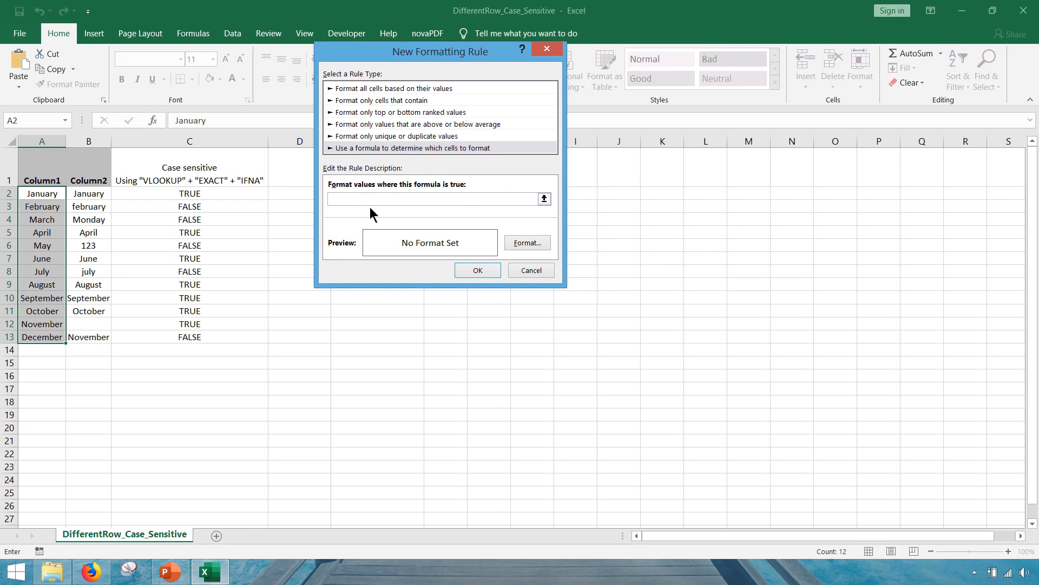
pyautogui.write('=')
pyautogui.write('2,$B:$B,1,FALSE))')
# - Give the Column1 EXACT and VLOOKUP rule a green fill and apply it to the selected cells
pyautogui.click(524, 244)
pyautogui.click(428, 83)
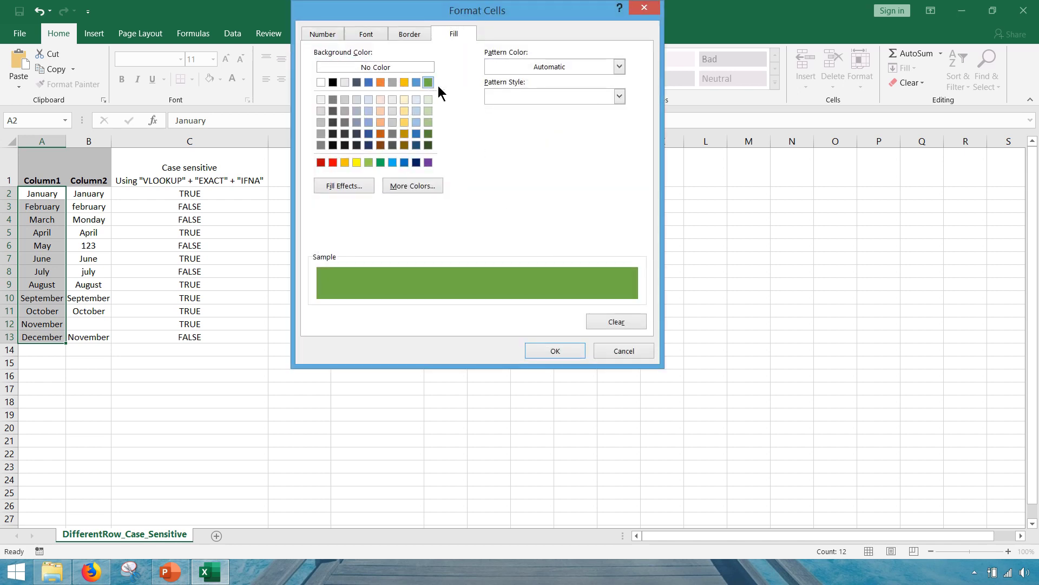
pyautogui.click(555, 350)
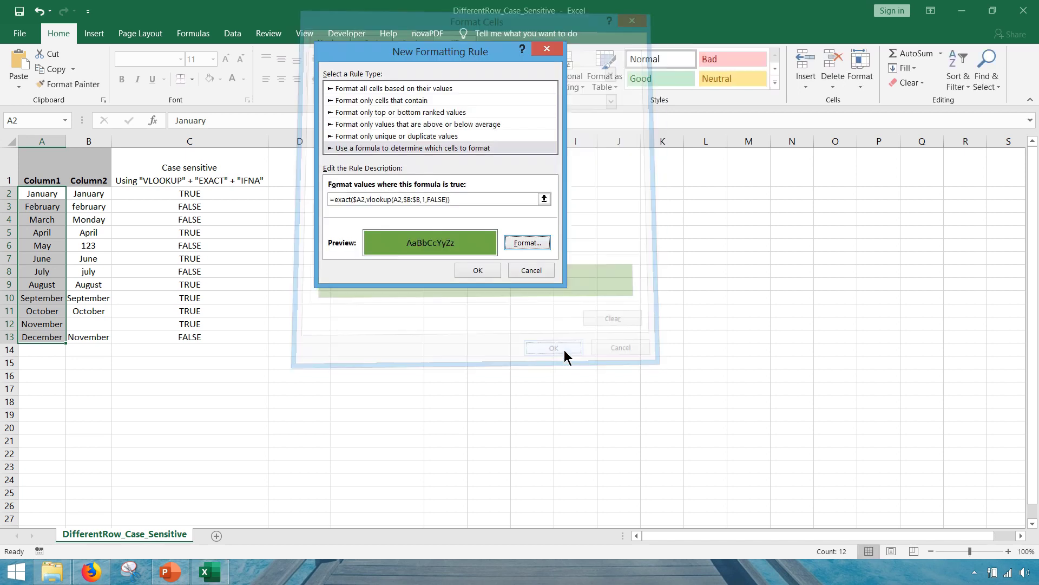
pyautogui.click(485, 274)
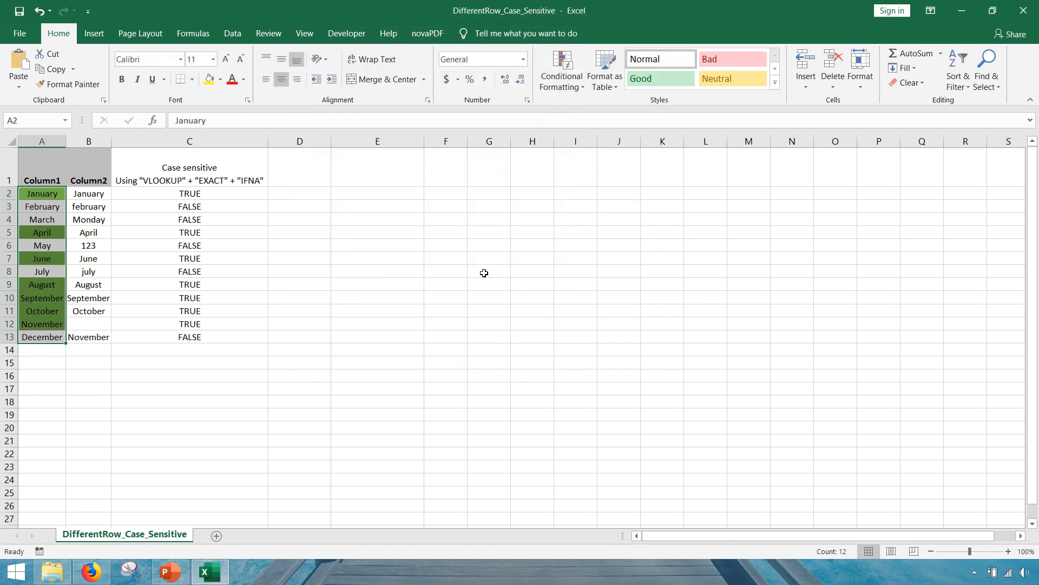
# - Start a formula-based conditional formatting rule for B2:B13 with the formula =exact($B2,vlookup(B2,$A:$A,1,FALSE))
pyautogui.moveTo(81, 193); pyautogui.dragTo(82, 336)
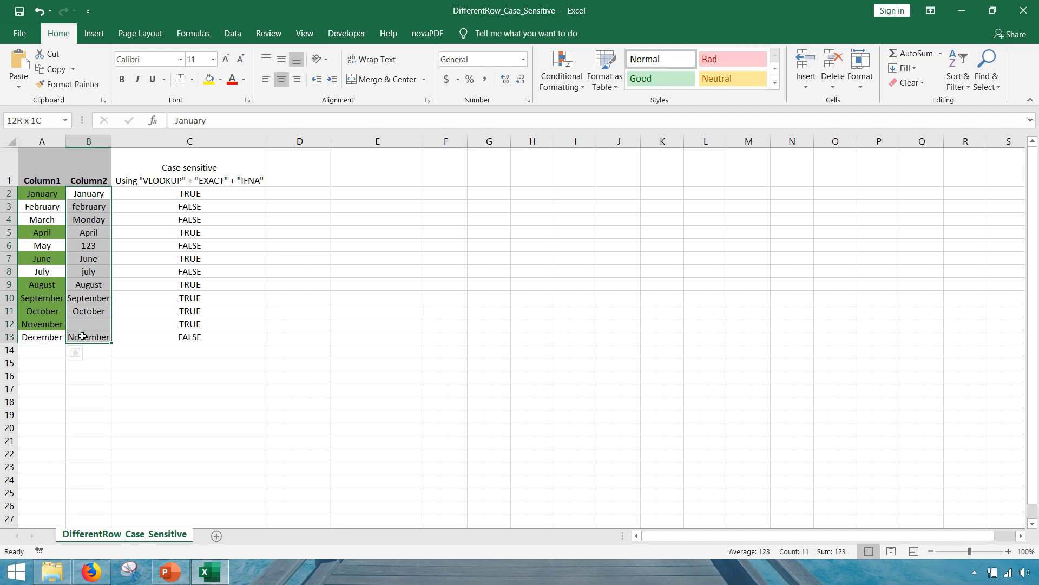
pyautogui.click(570, 88)
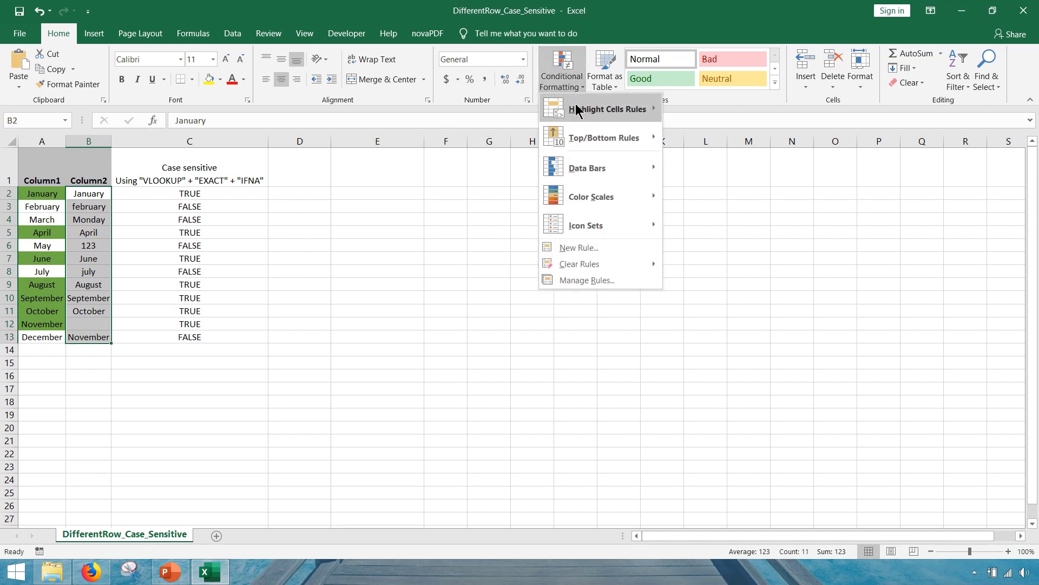
pyautogui.click(581, 251)
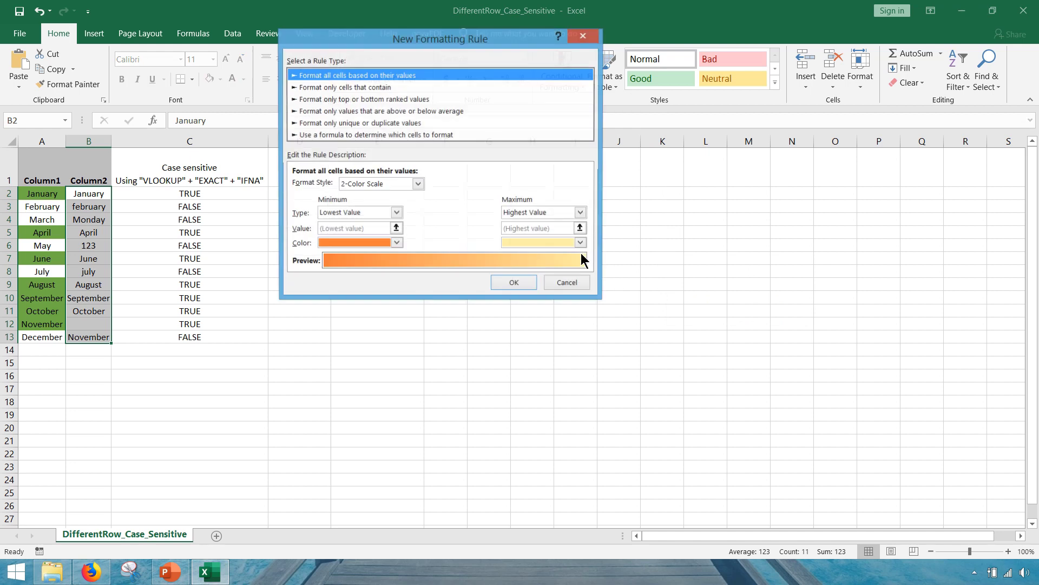
pyautogui.click(364, 135)
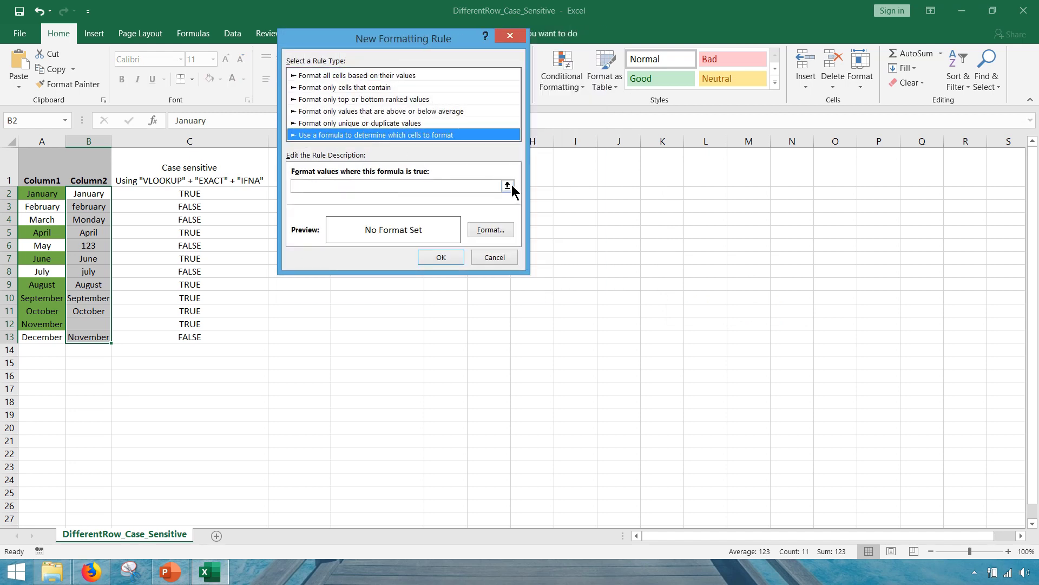
pyautogui.click(471, 188)
pyautogui.write('=exa')
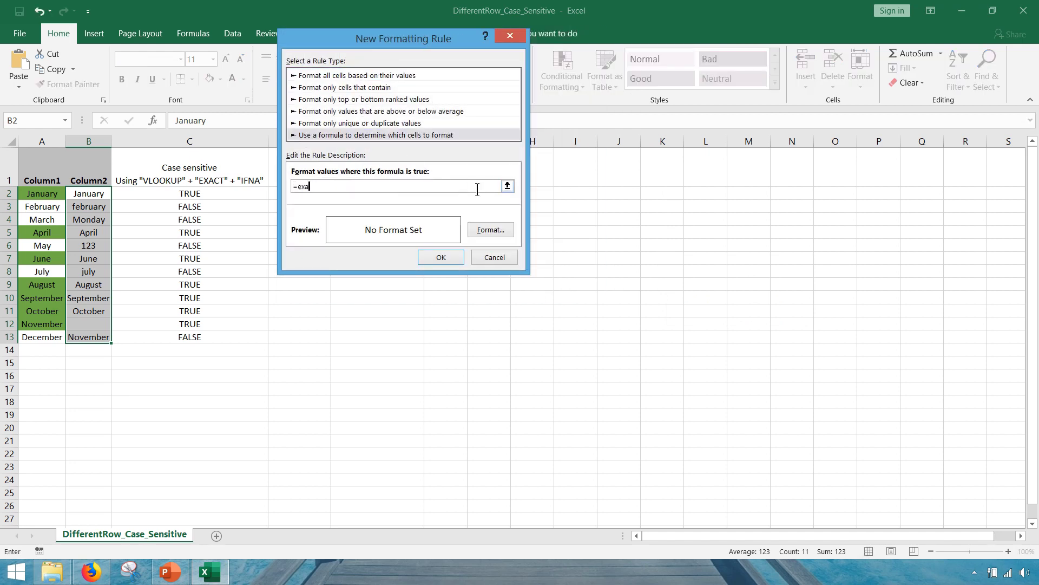
pyautogui.write('ct($B2,vlookup(B2,$A:$A,1,FALSE))')
# - Apply the Column2 EXACT and VLOOKUP rule with a green fill, and deselect the Column2 range
pyautogui.click(485, 229)
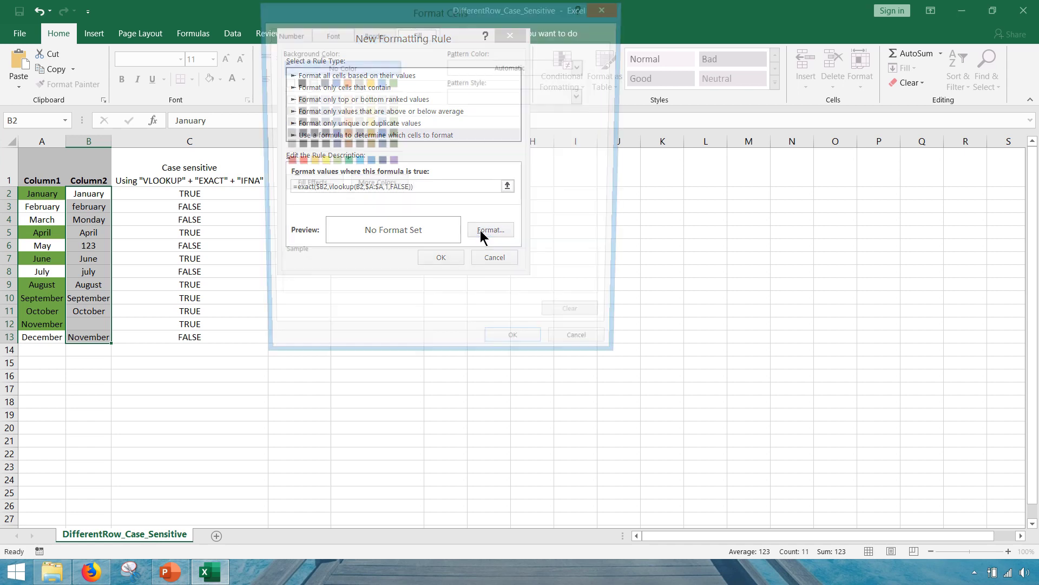
pyautogui.click(391, 81)
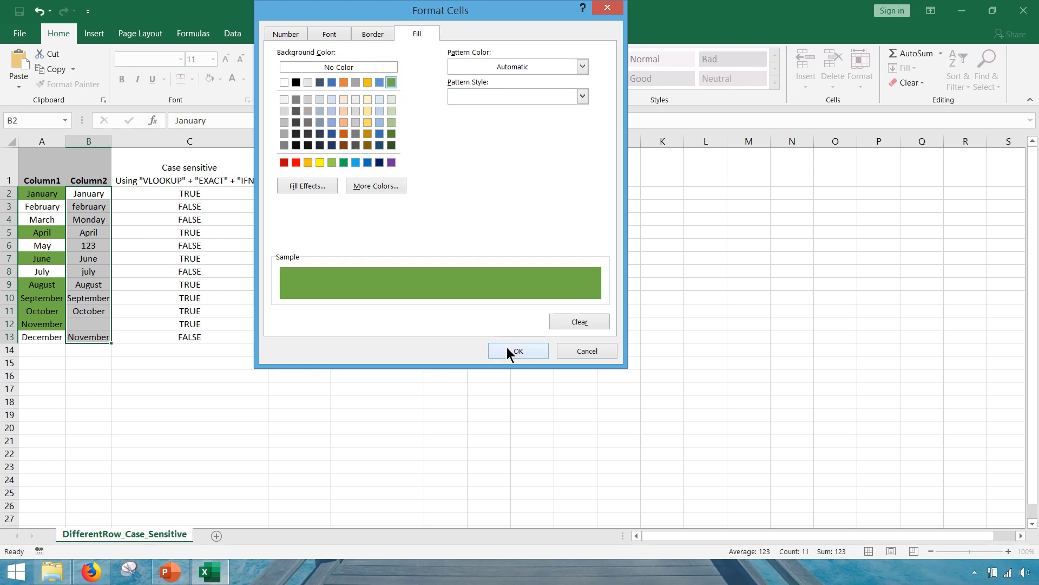
pyautogui.click(507, 349)
pyautogui.click(441, 255)
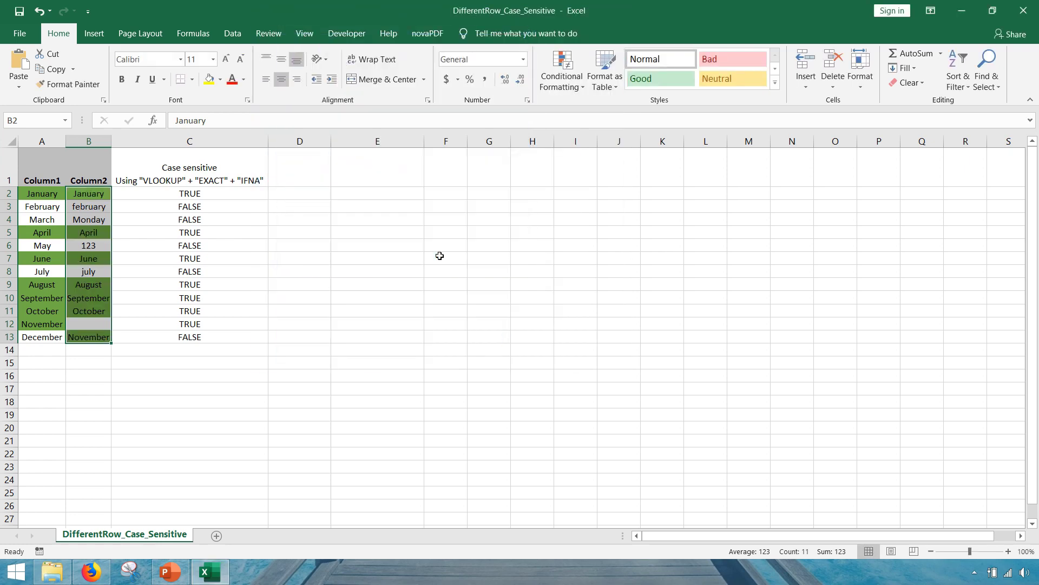
pyautogui.click(121, 205)
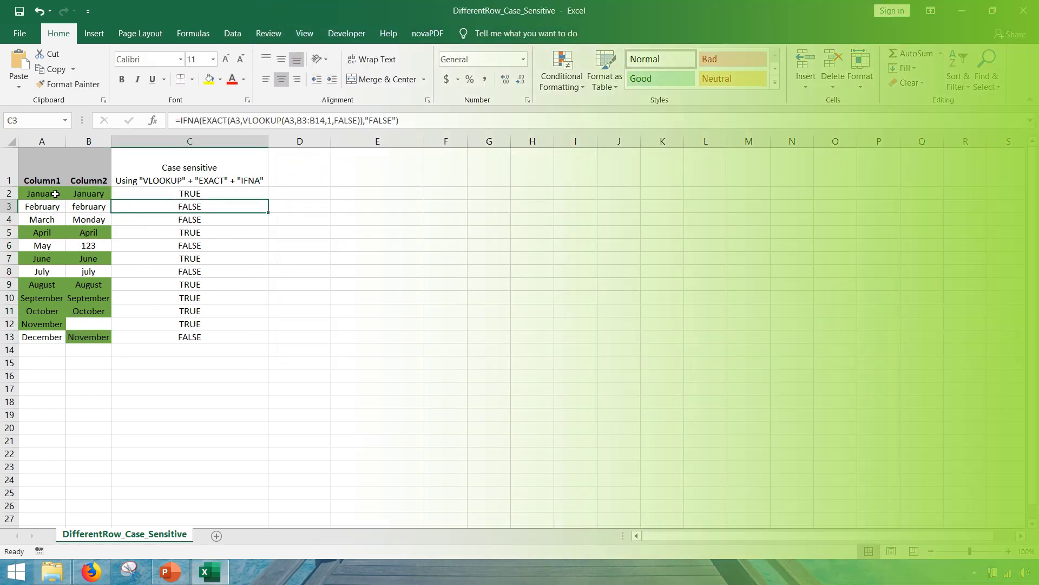